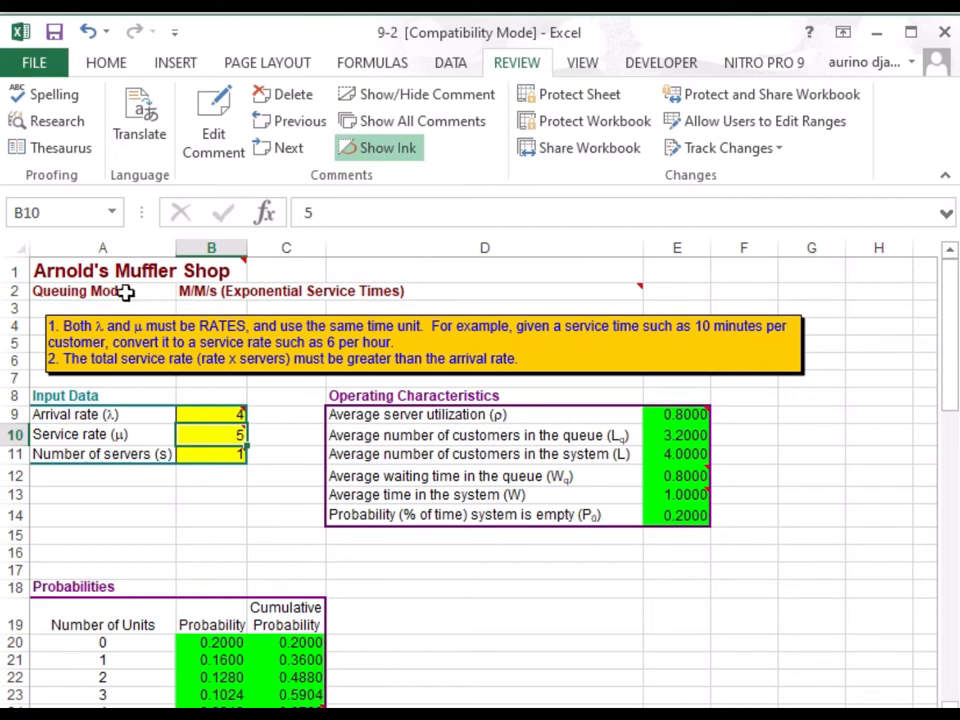
Step: Set the arrival rate to 2 and the service rate to 3 in the queuing model's input data
click(122, 291)
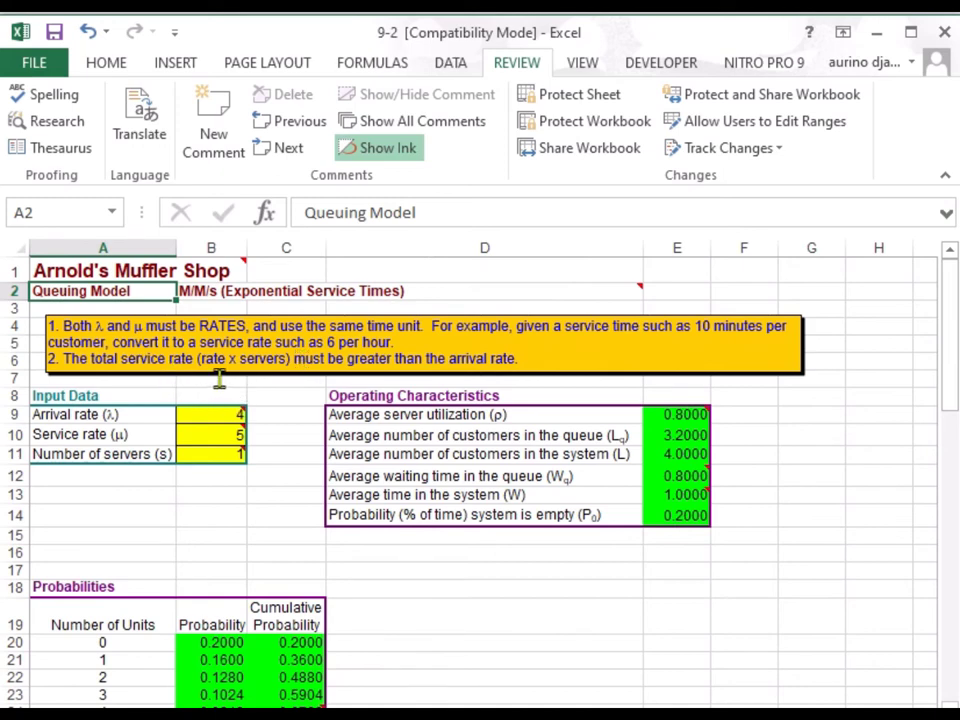
click(201, 434)
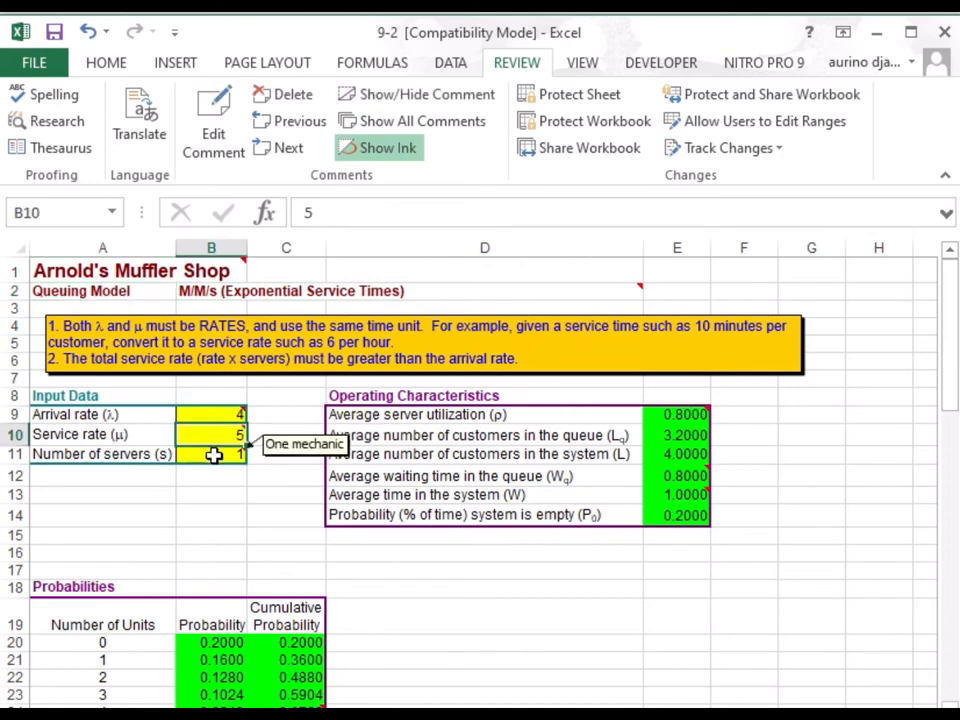
click(214, 454)
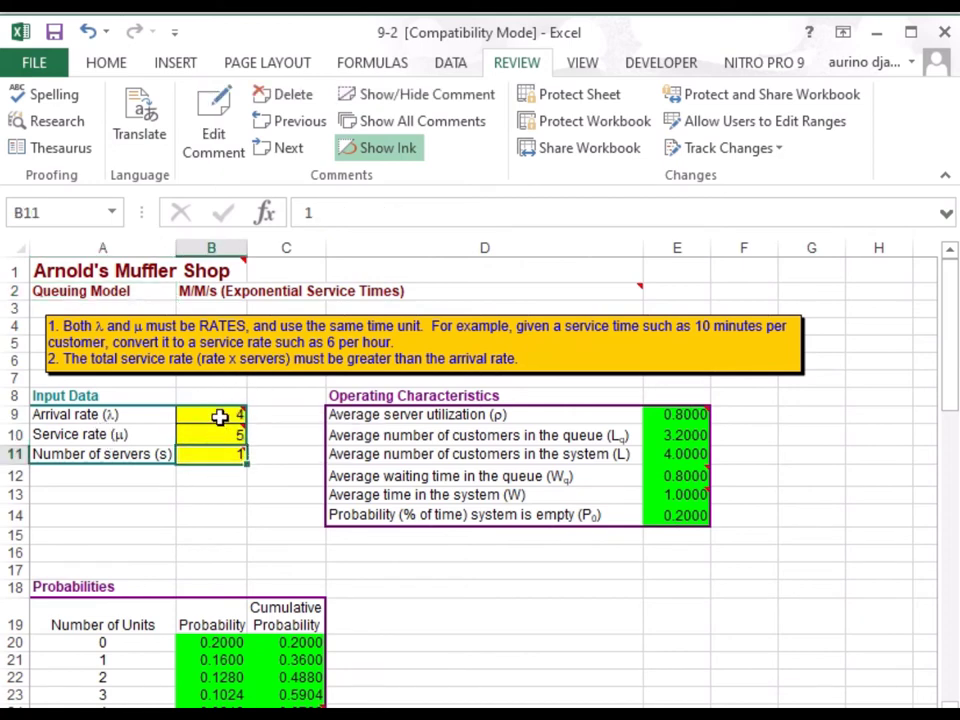
click(219, 416)
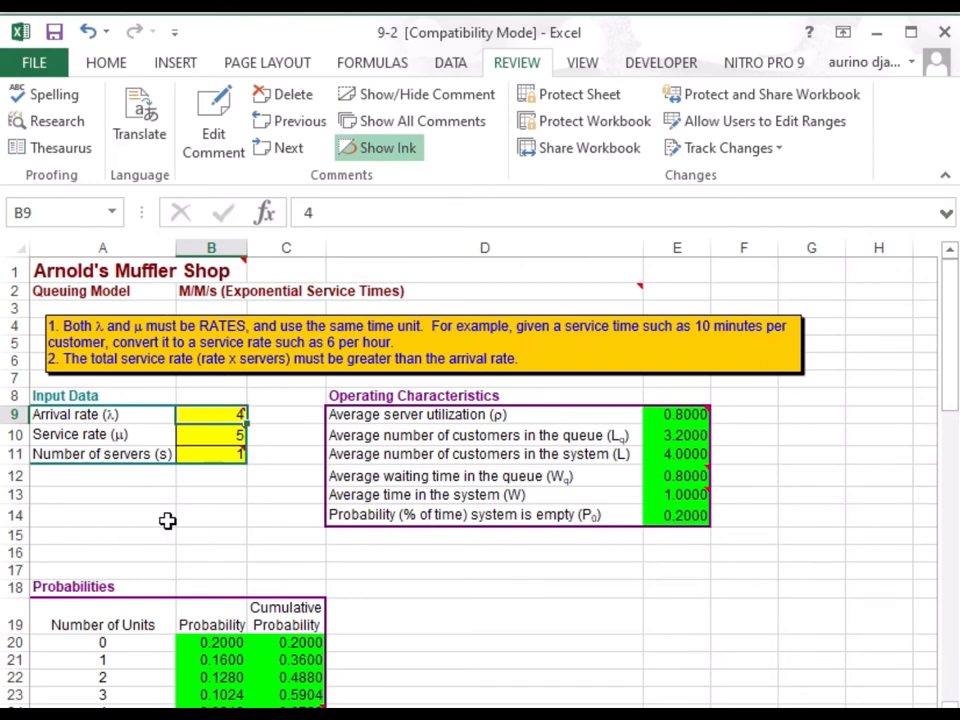
mouse_move(200, 455)
text(2)
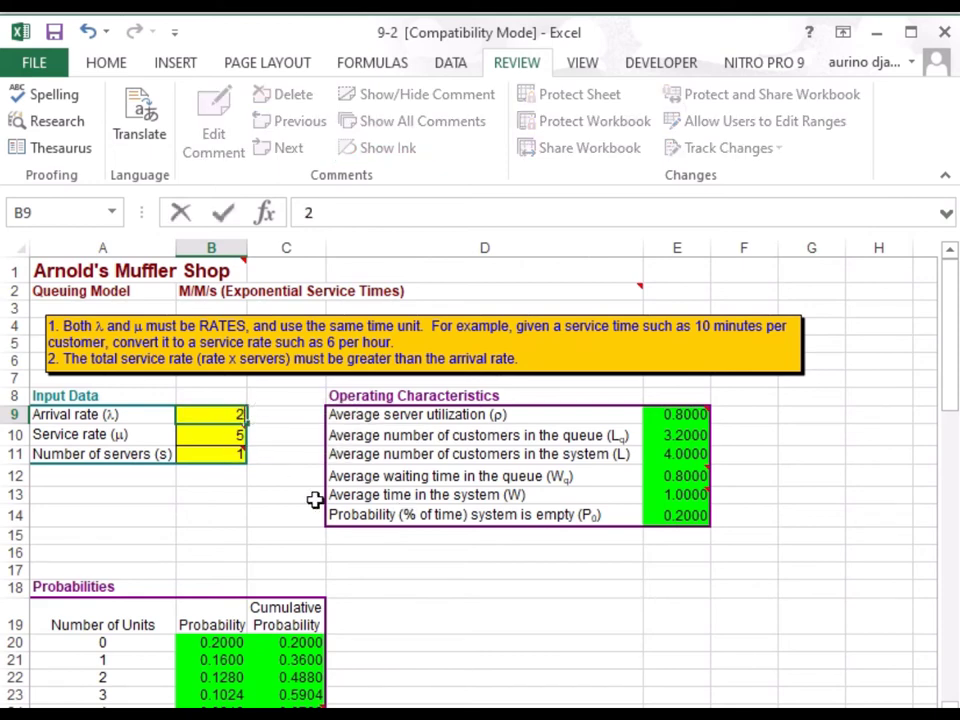
key(Return)
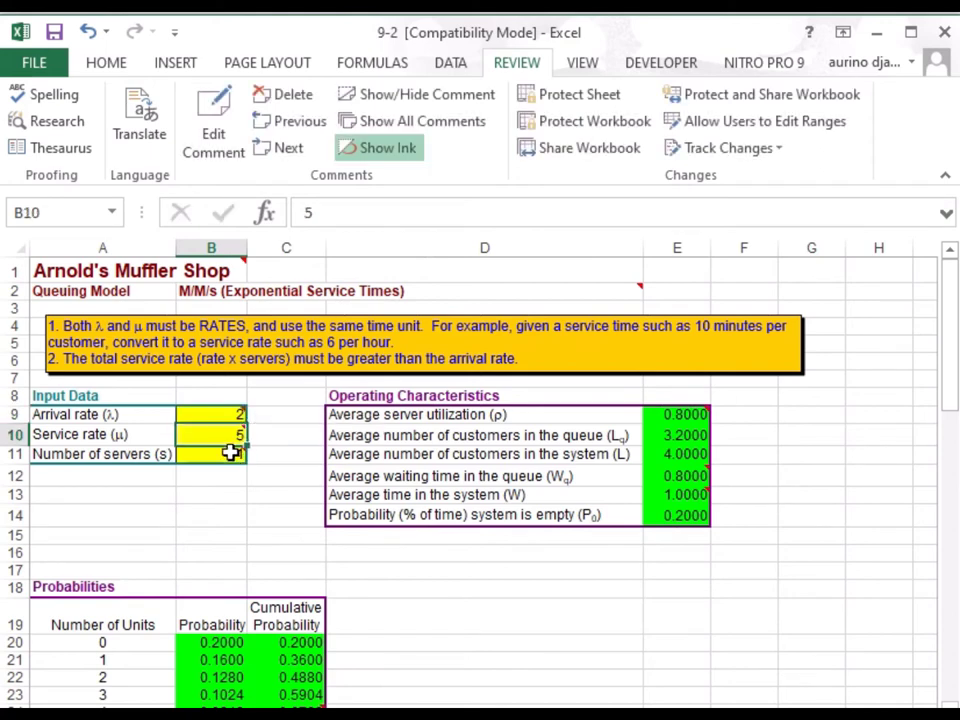
text(3)
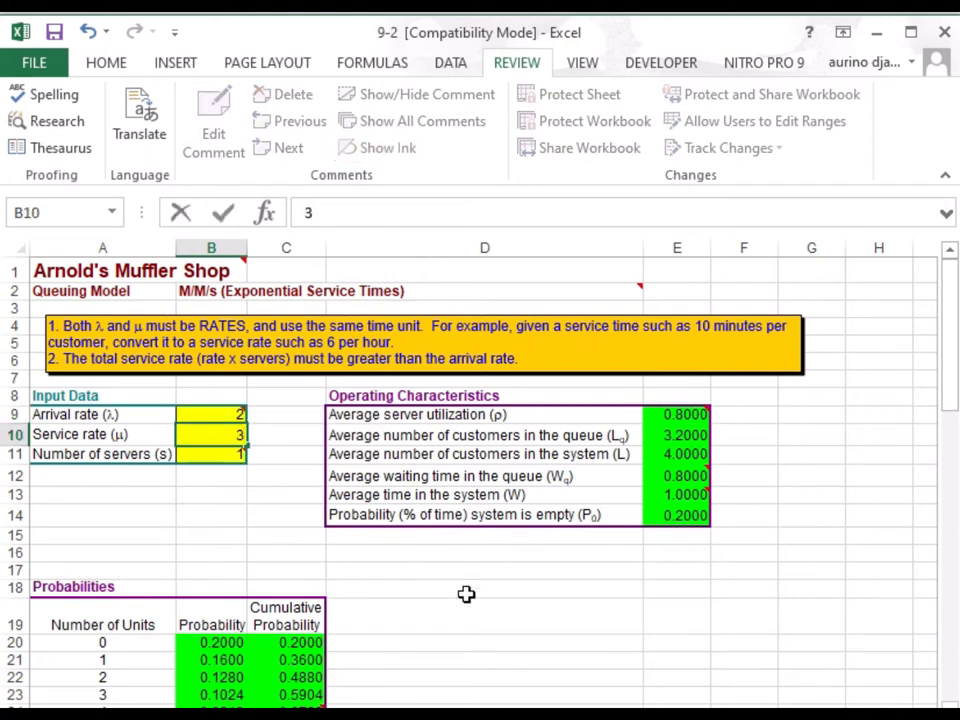
click(395, 497)
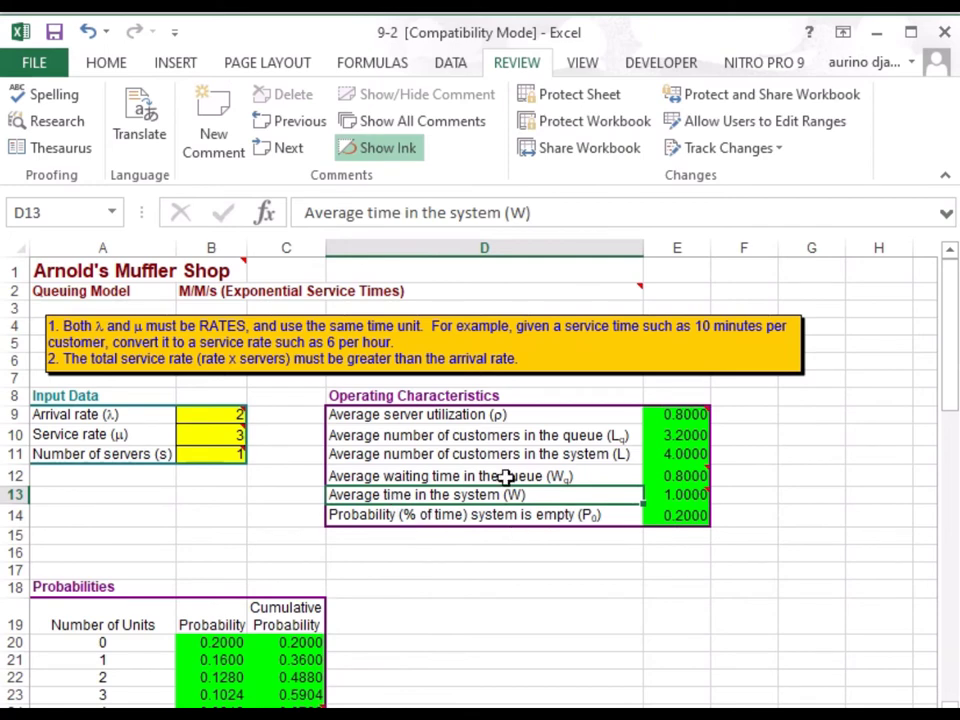
Step: Examine the formulas for server utilization, customers in the queue and system, waiting time in the queue, and time in the system
click(540, 416)
click(692, 418)
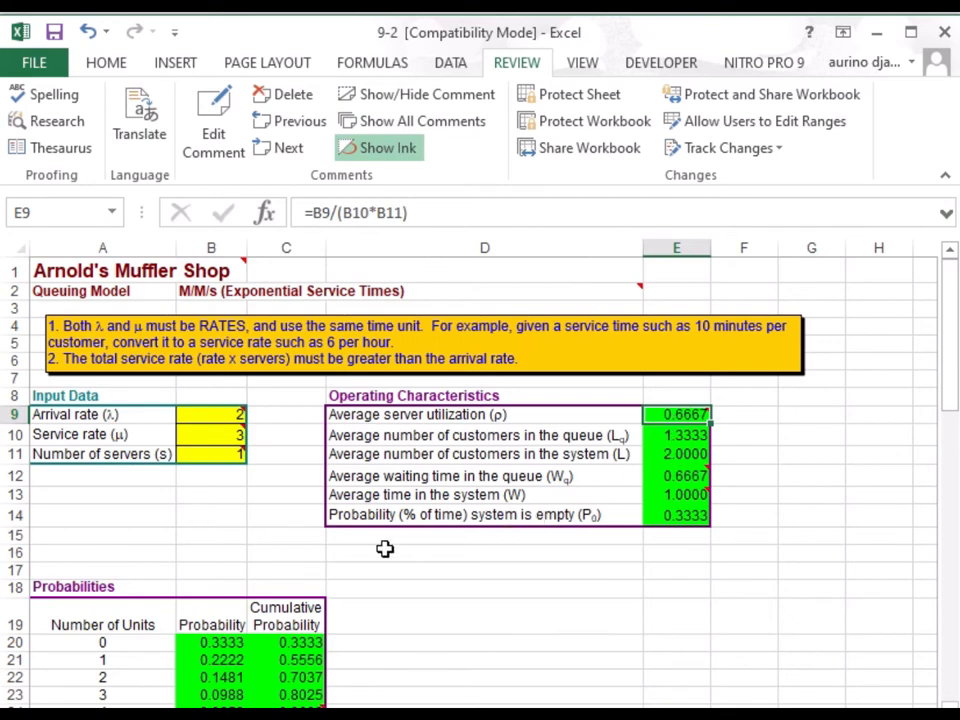
click(383, 437)
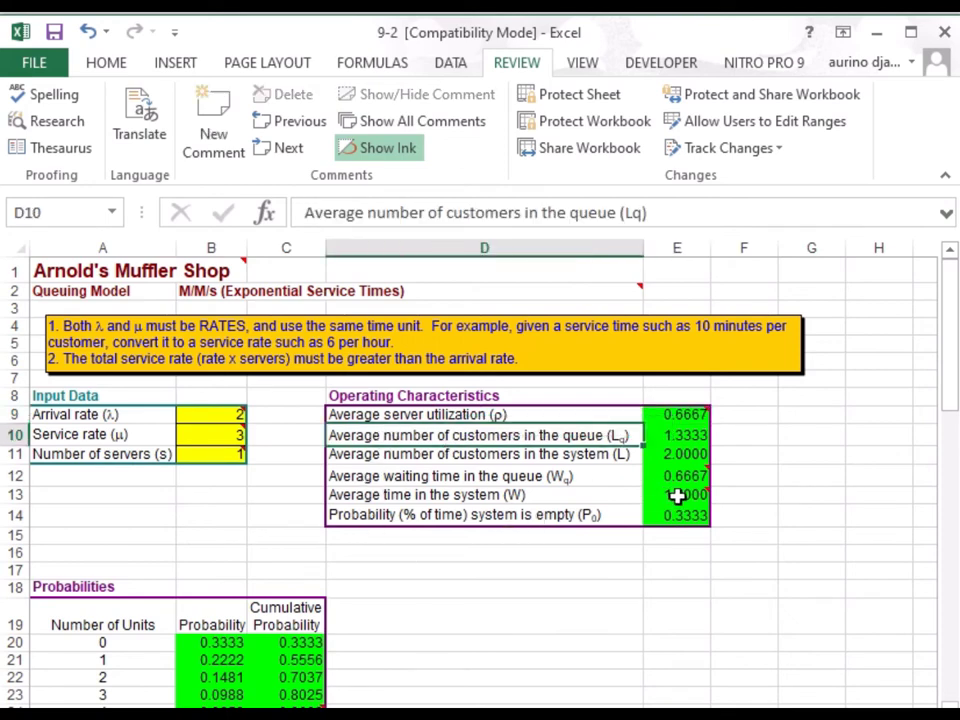
click(686, 436)
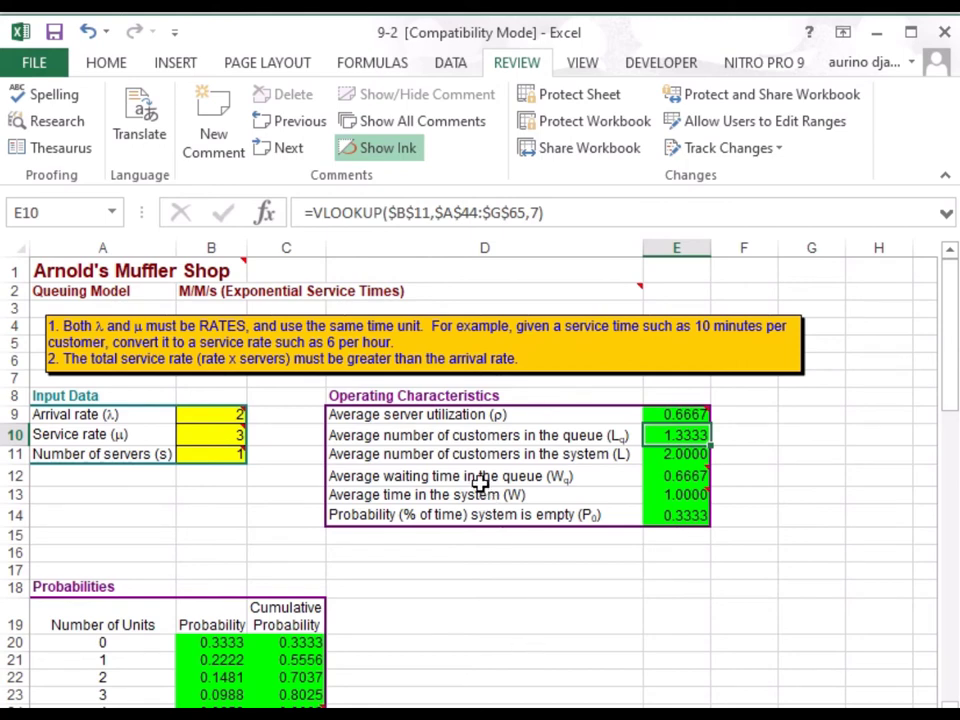
click(510, 455)
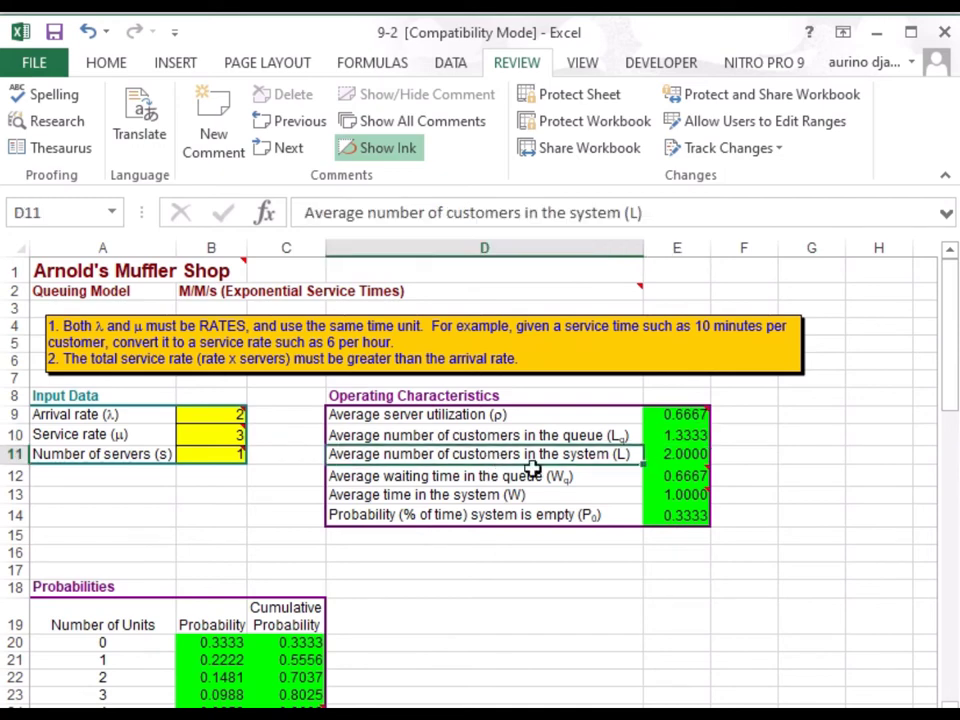
click(678, 454)
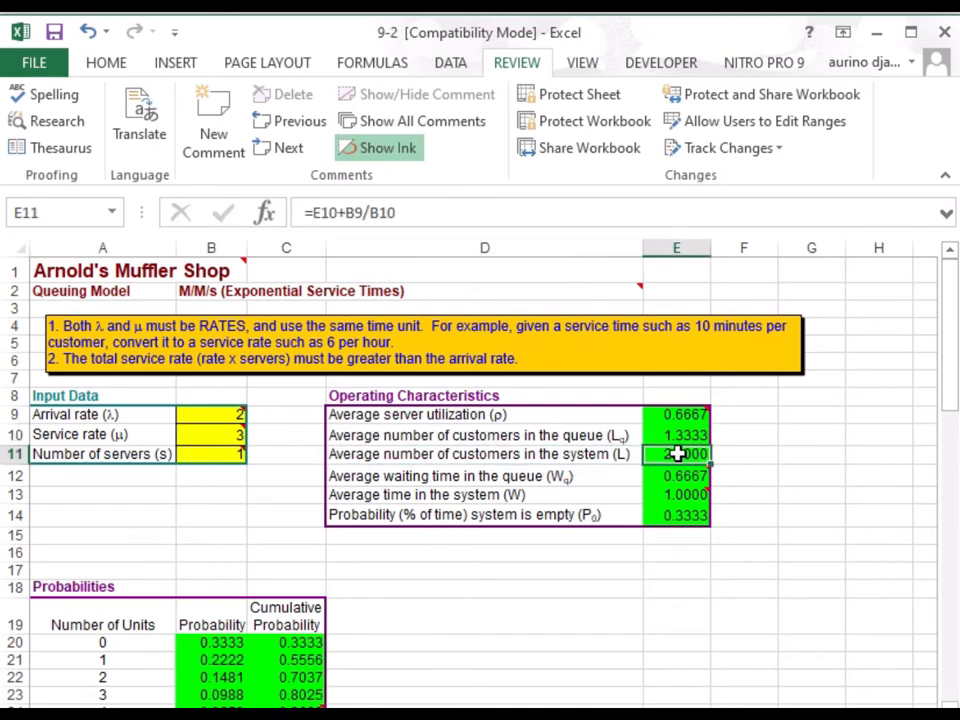
click(425, 480)
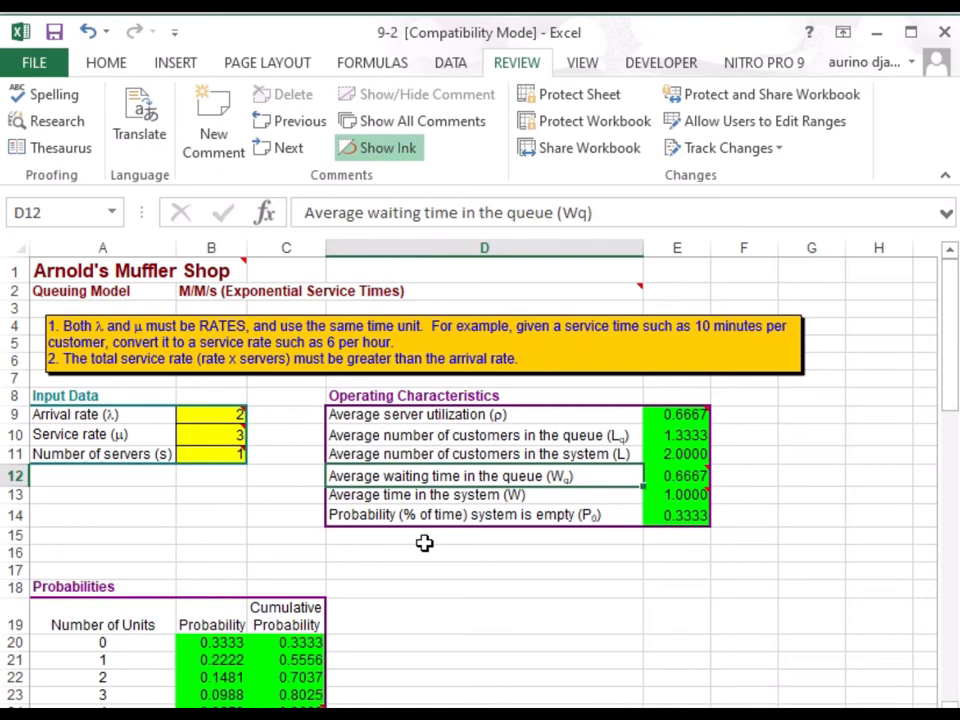
click(682, 477)
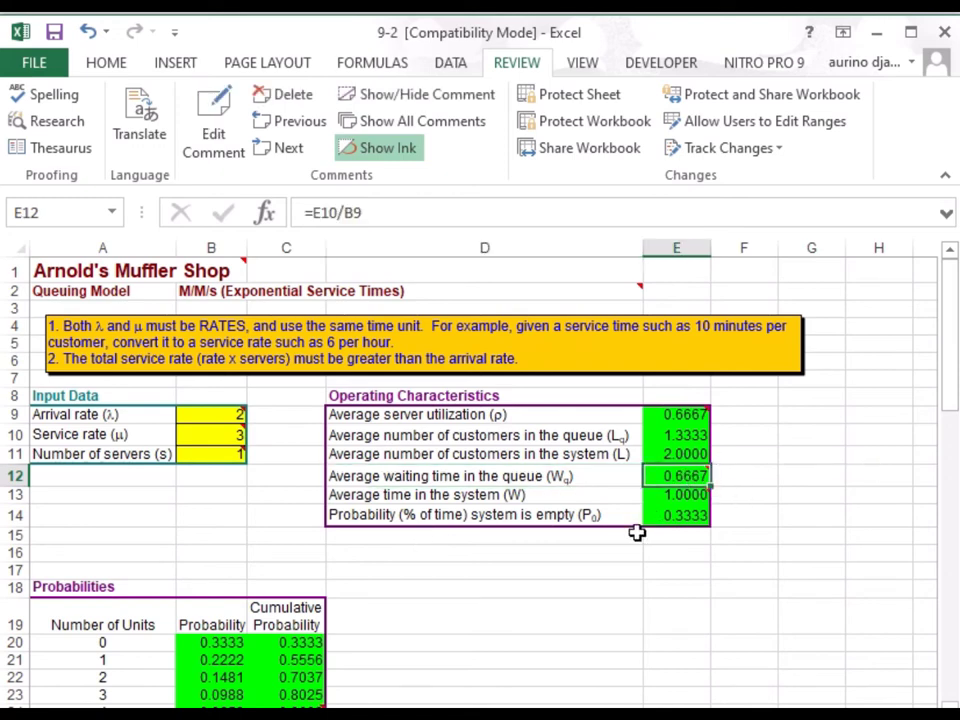
click(536, 495)
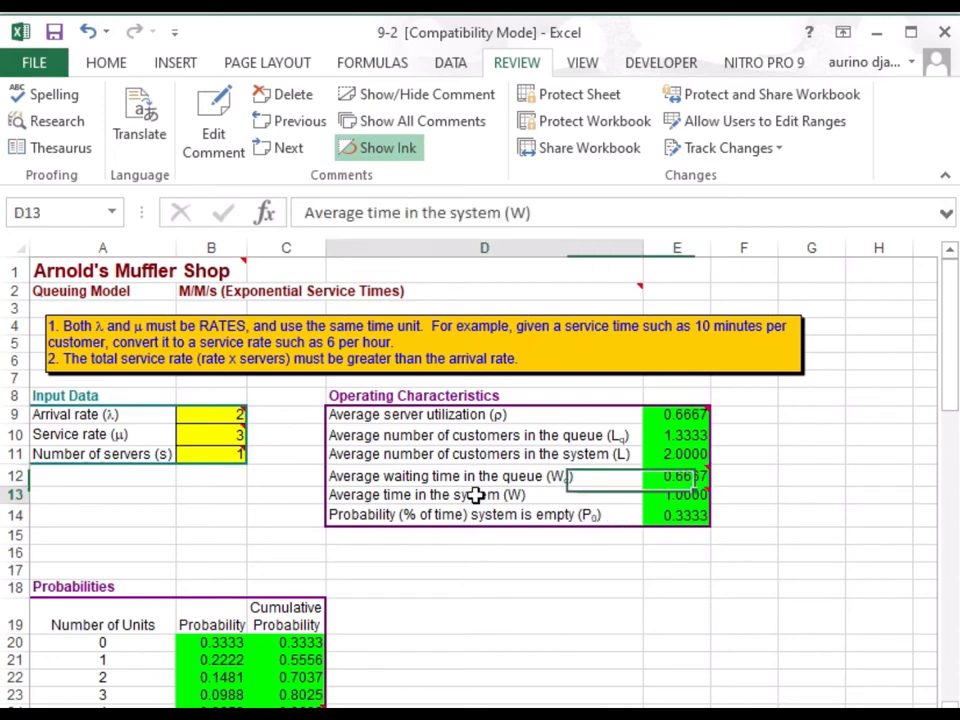
click(679, 498)
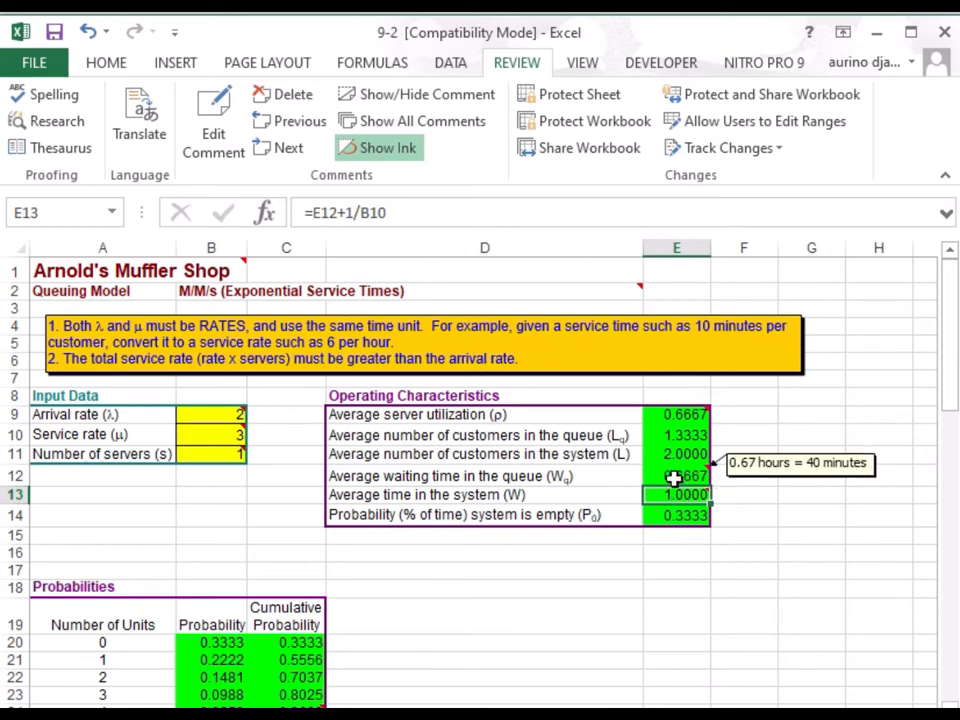
Step: Review the queue waiting time and customer count formulas again, and inspect the formula for the probability that the system is empty
click(674, 478)
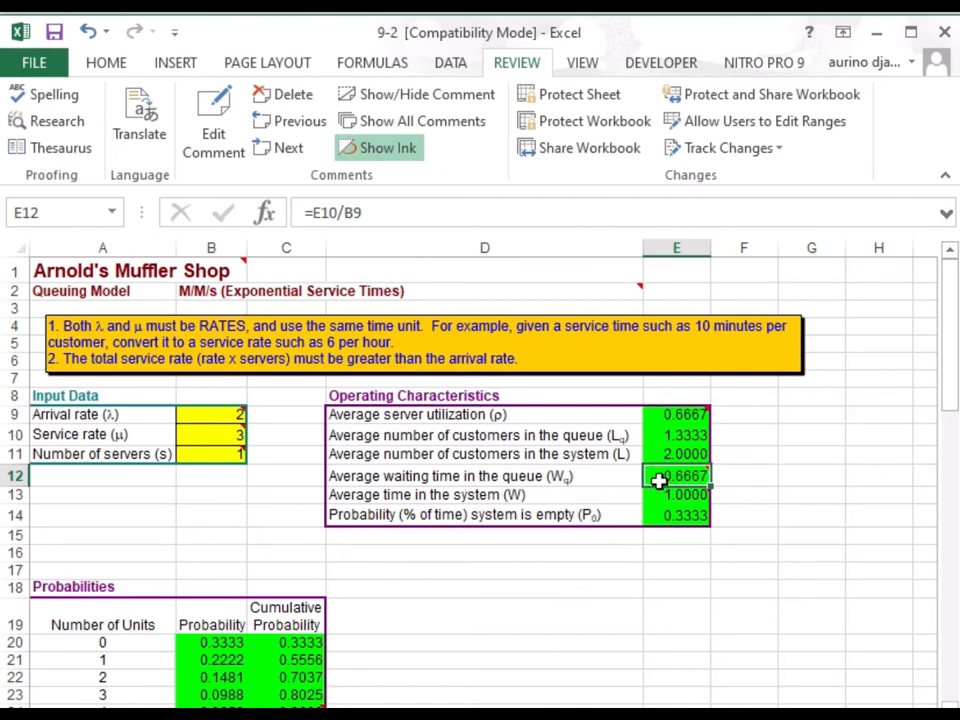
click(538, 454)
click(674, 458)
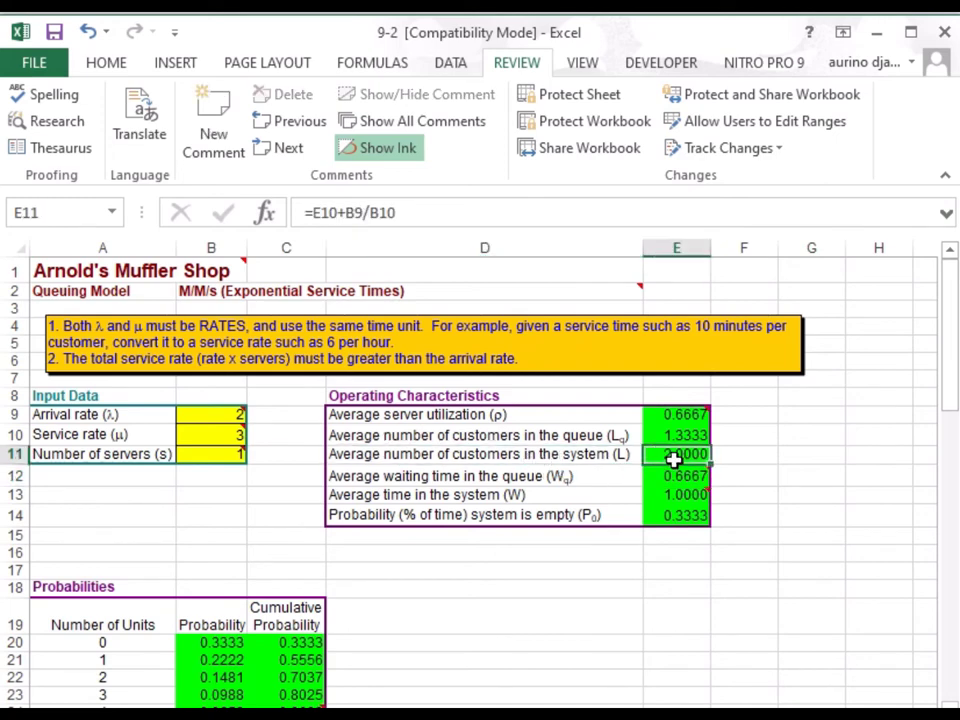
click(677, 435)
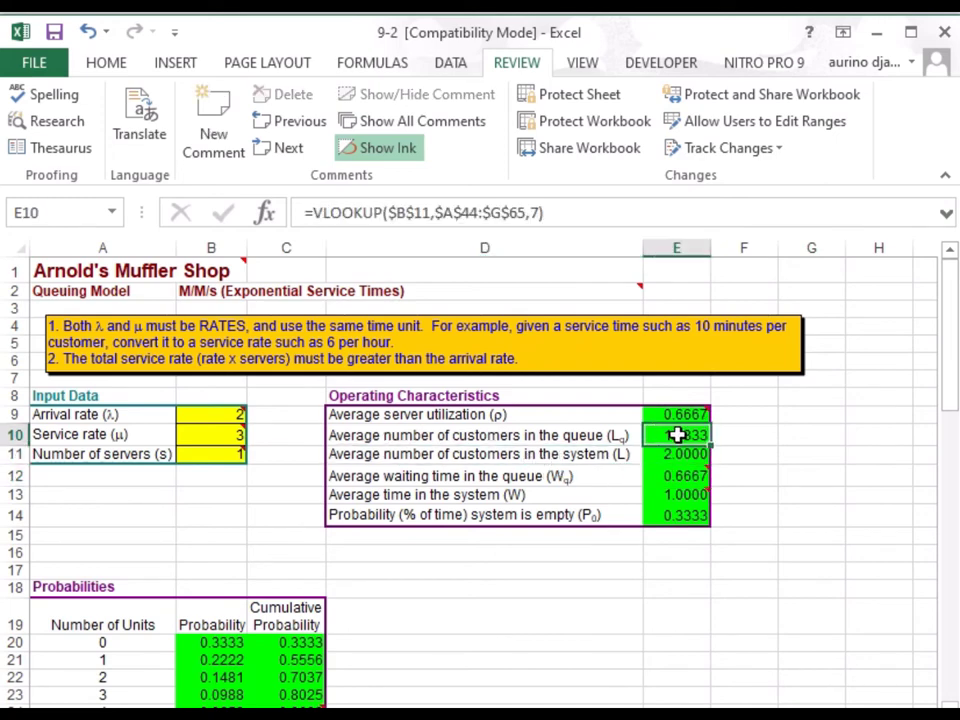
click(489, 514)
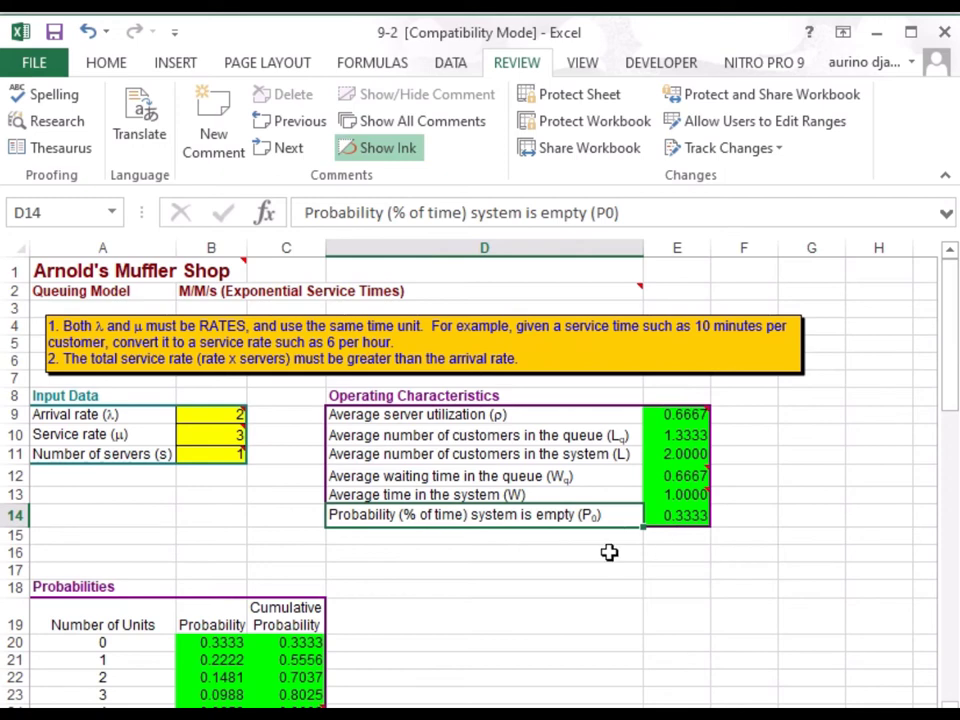
click(666, 519)
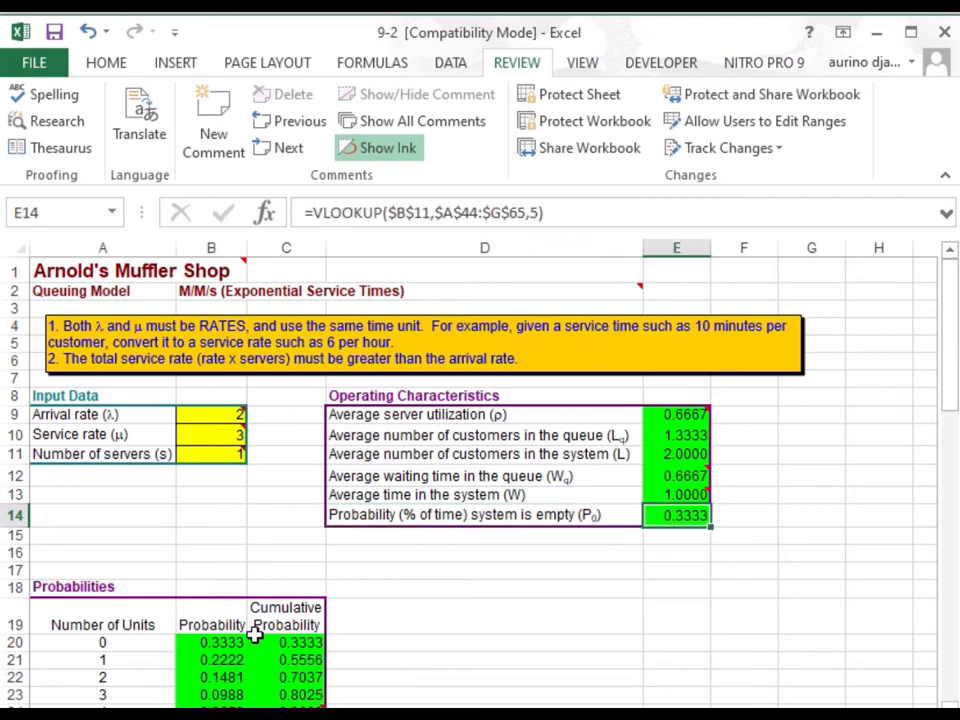
Step: Select the input cells B9:B11 and the operating characteristics results E9:E14, and look over the Probabilities table
scroll(253, 634, down, 4)
scroll(253, 634, up, 2)
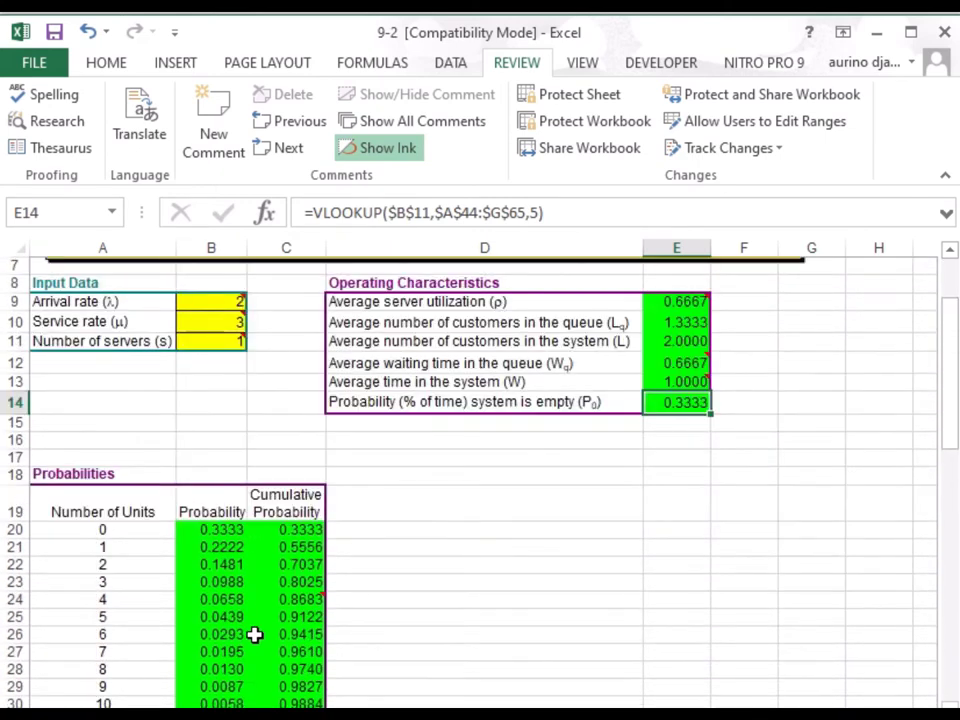
scroll(253, 634, up, 2)
click(213, 413)
drag(213, 413, 214, 454)
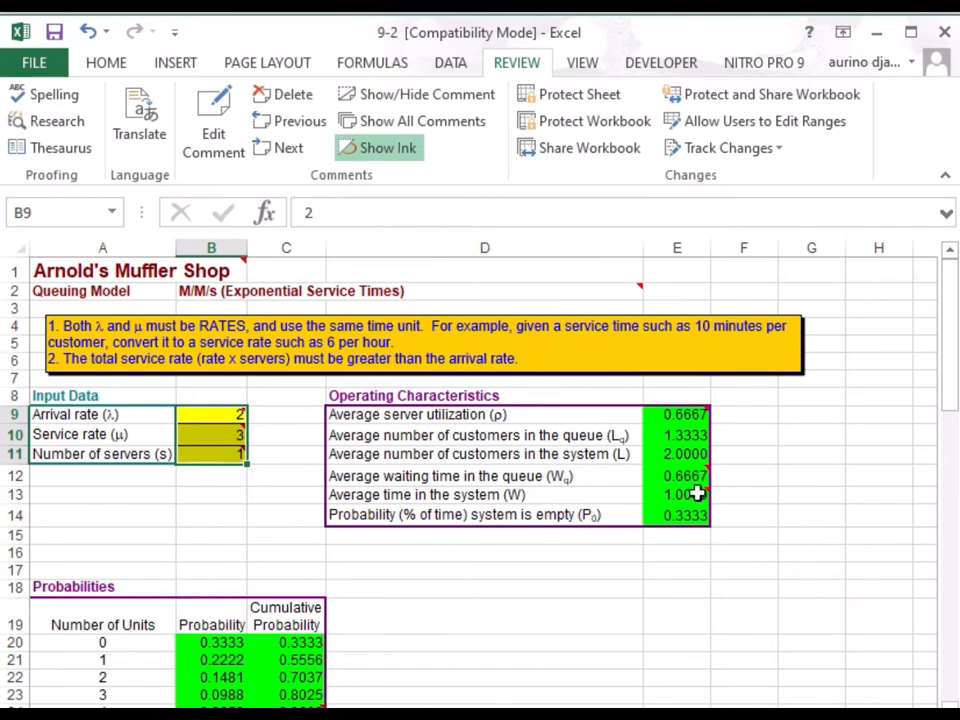
drag(686, 414, 683, 512)
scroll(313, 617, down, 2)
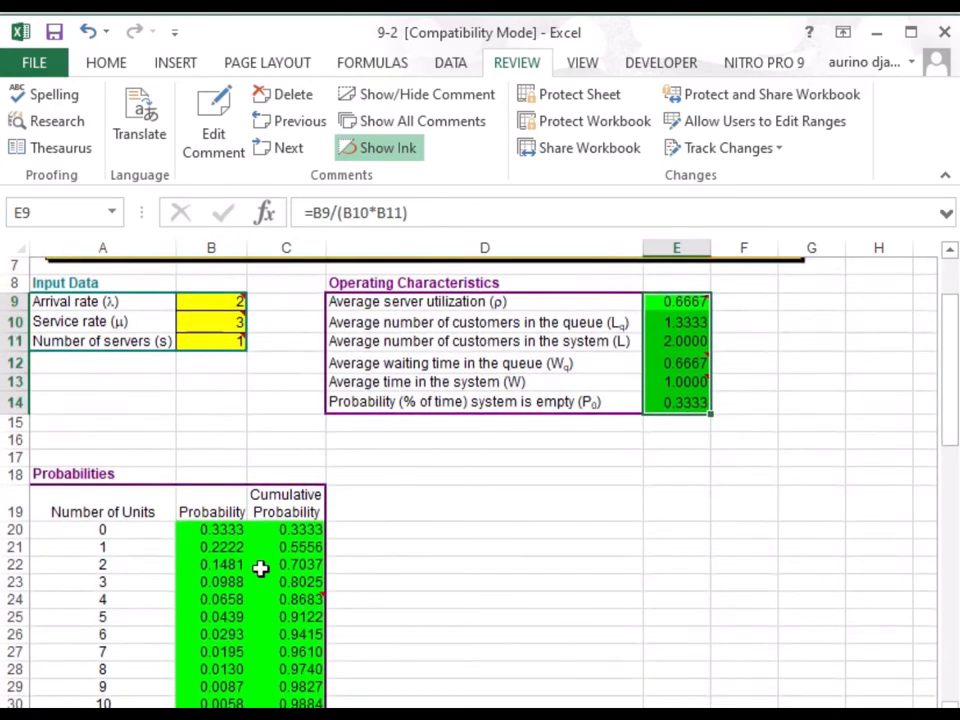
scroll(262, 600, down, 2)
scroll(300, 620, up, 3)
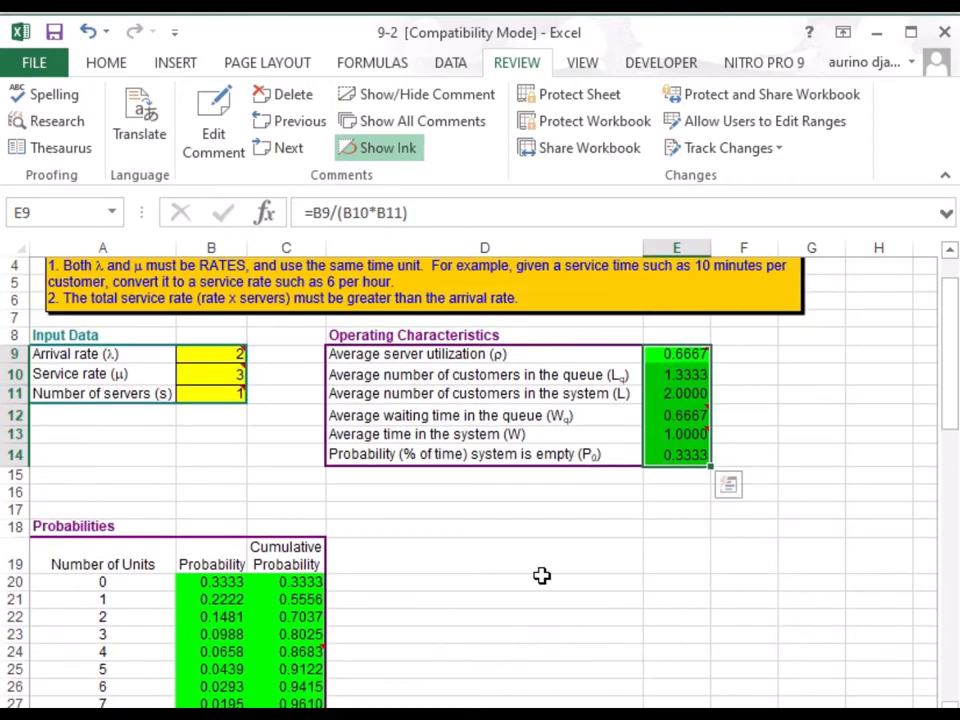
Step: Compare the empty-system probability formula in E14 with the probability formula for 0 units in B20
click(673, 457)
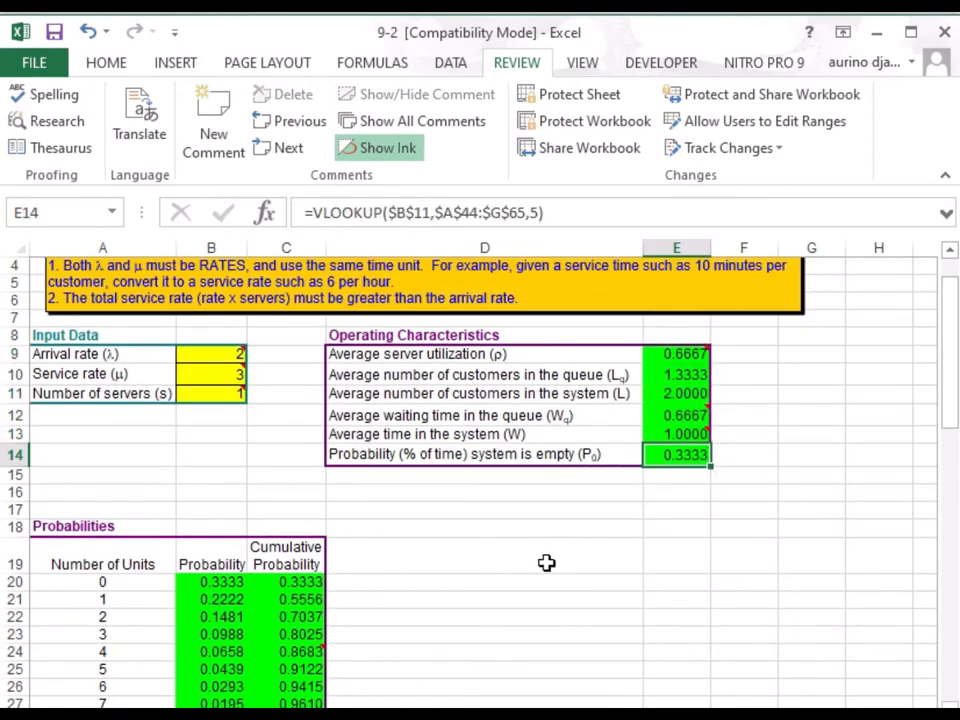
click(224, 586)
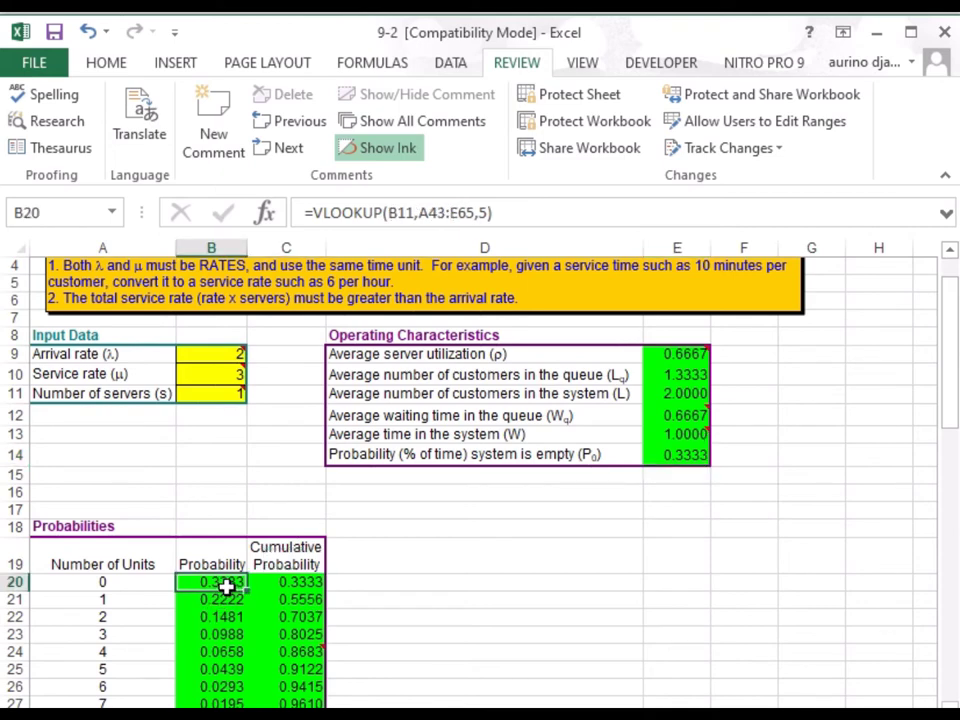
click(115, 588)
click(210, 583)
click(684, 450)
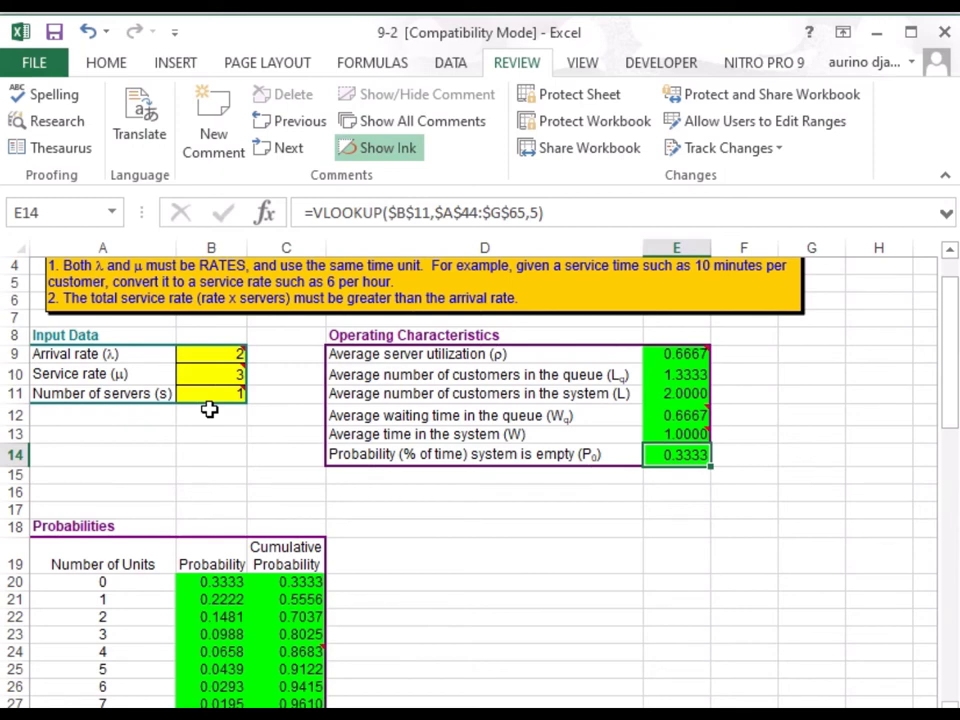
Step: Select the lookup range A44:G65 in the Computations table and return to the operating characteristics
scroll(204, 484, down, 6)
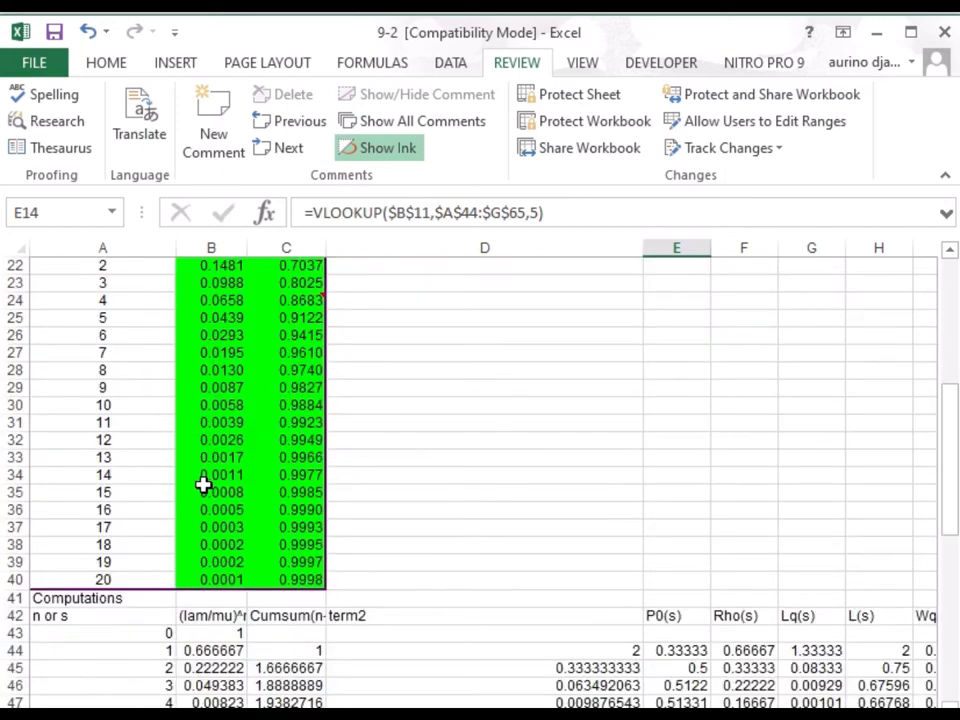
scroll(203, 484, down, 2)
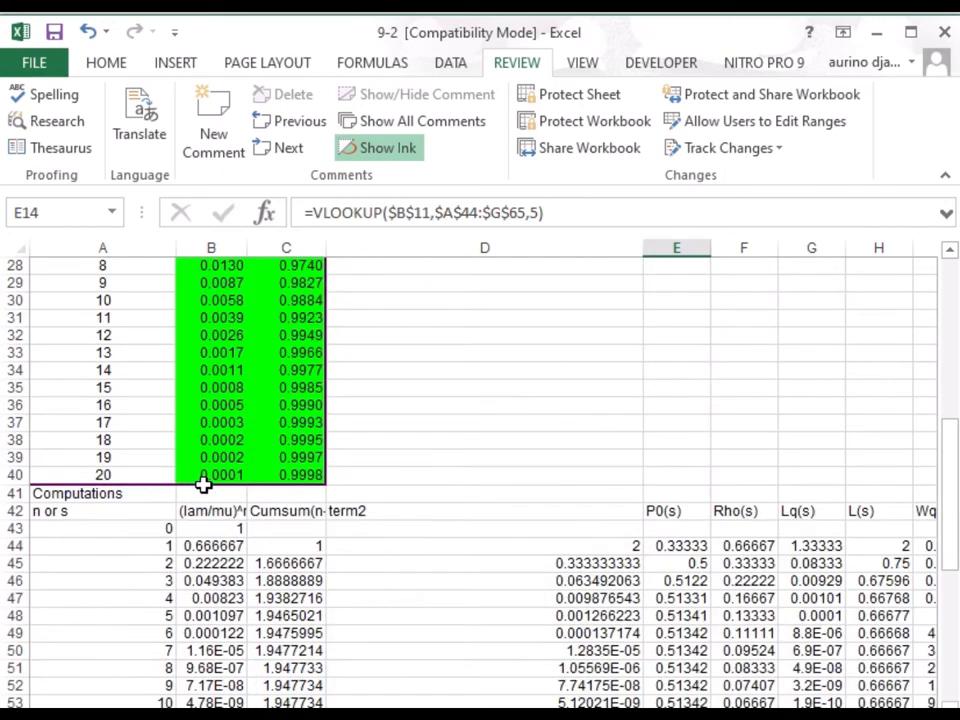
click(105, 551)
scroll(195, 537, down, 5)
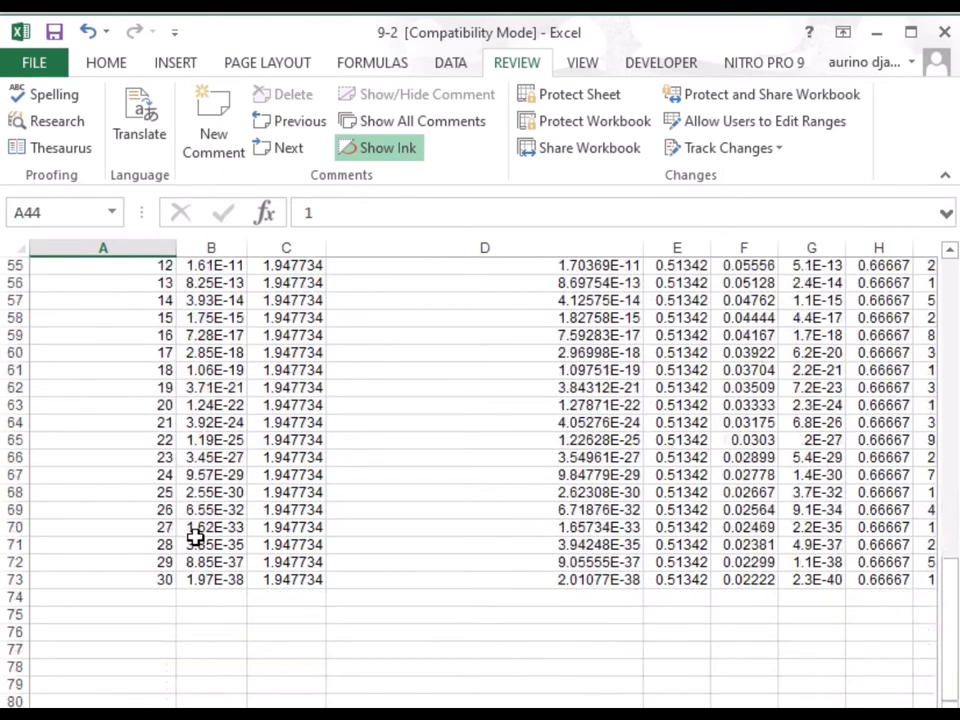
shift+click(161, 440)
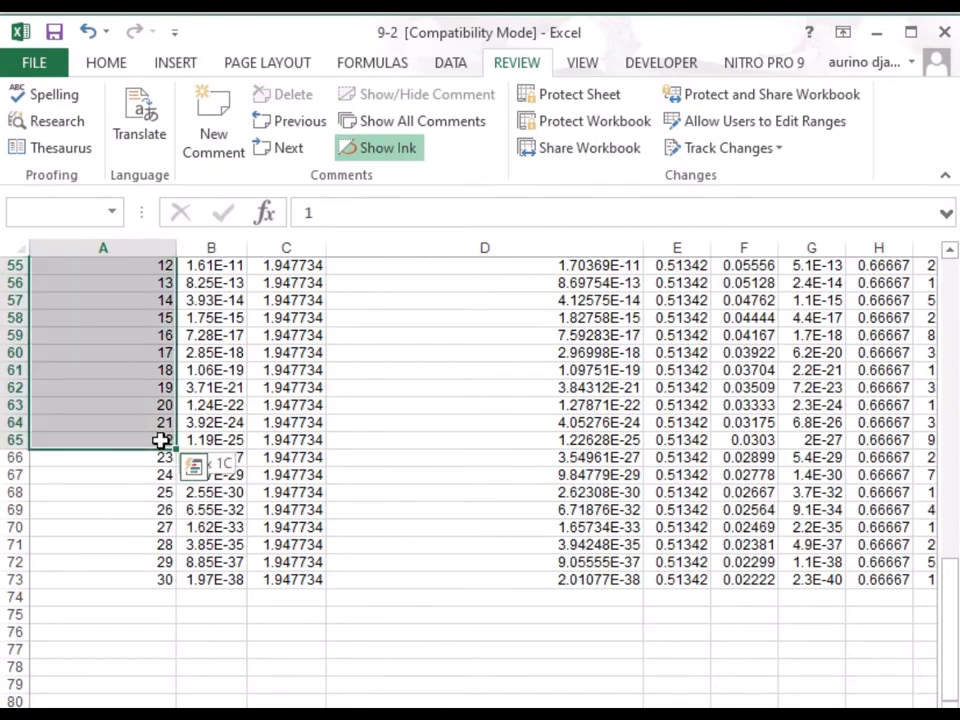
key(shift+Right)
key(shift+Right)
key(shift+Right)
key(shift+Right)
key(shift+Right)
key(shift+Right)
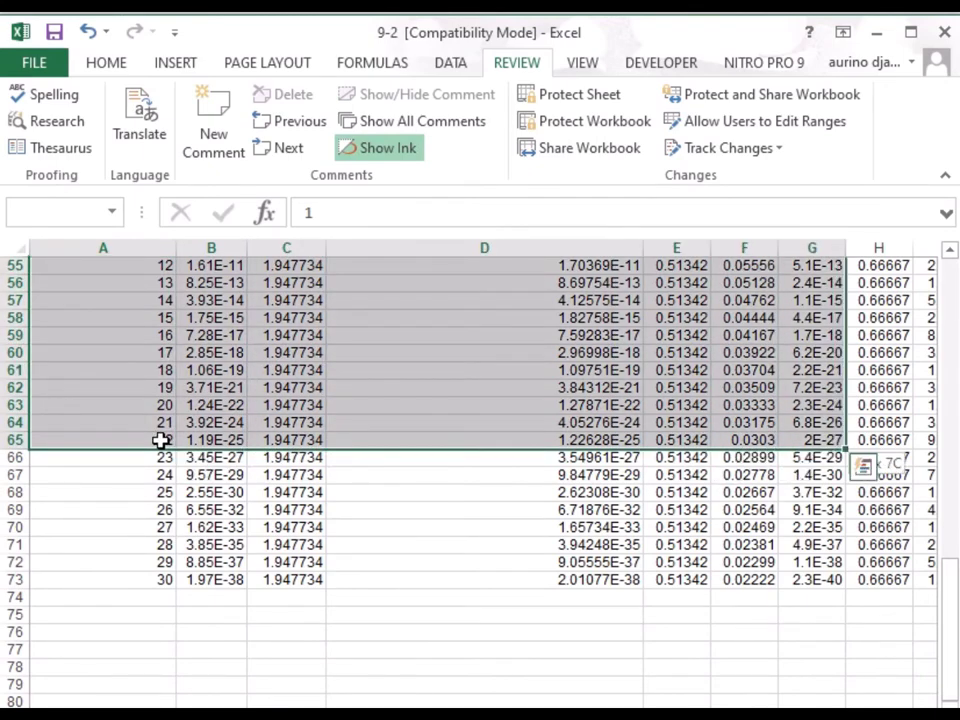
scroll(161, 440, up, 8)
scroll(161, 440, down, 1)
scroll(161, 440, up, 9)
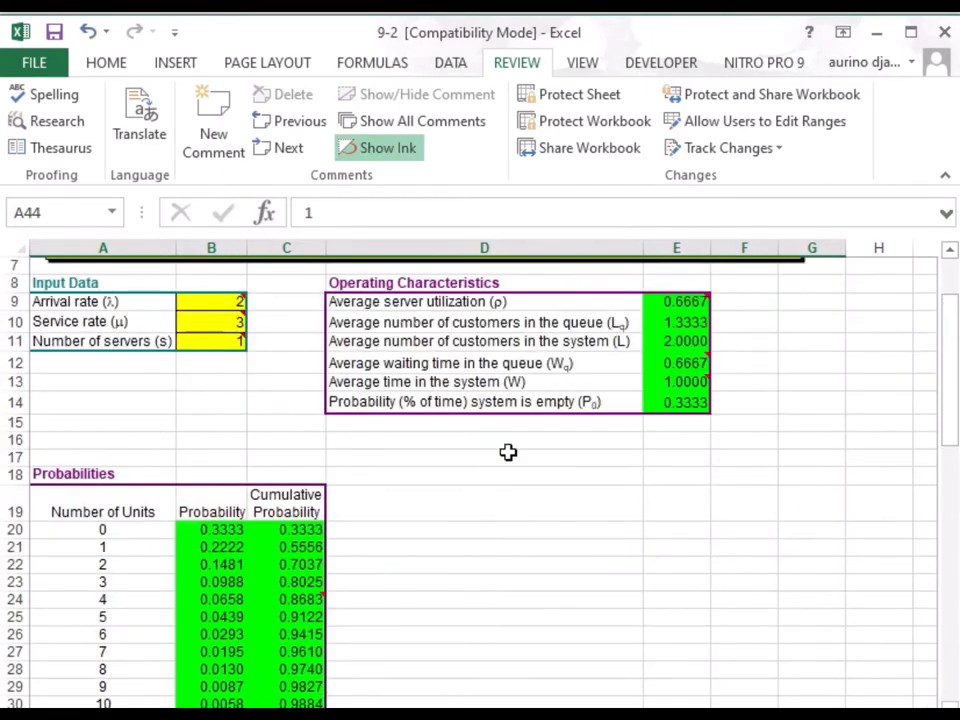
Step: Trace the empty-system probability lookup in E14 to the fifth column of the one-server row in the Computations table
click(670, 400)
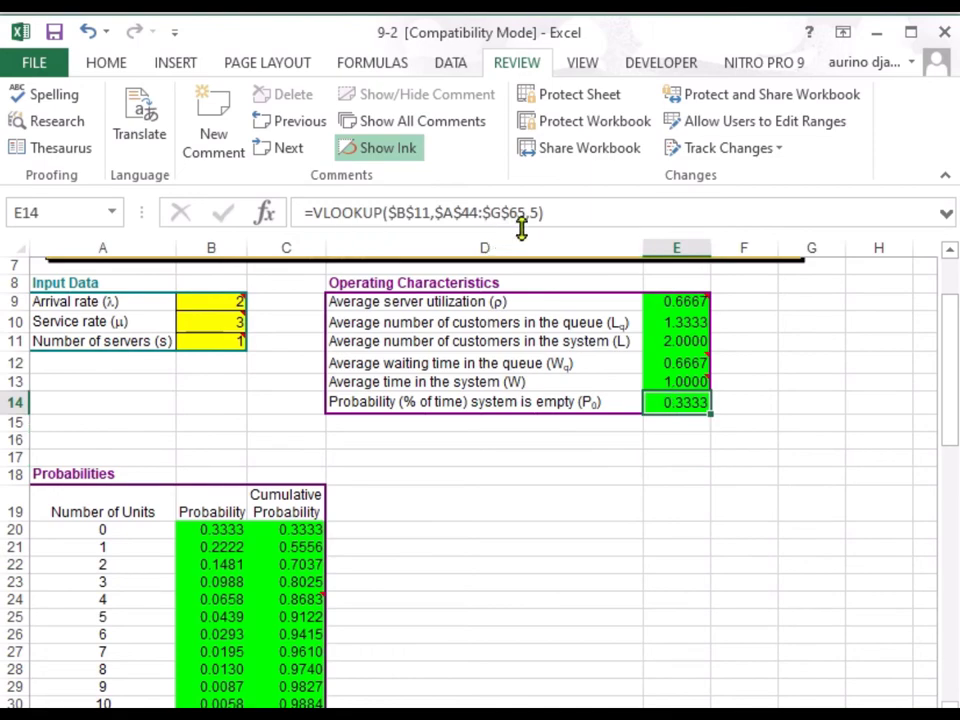
scroll(500, 290, down, 14)
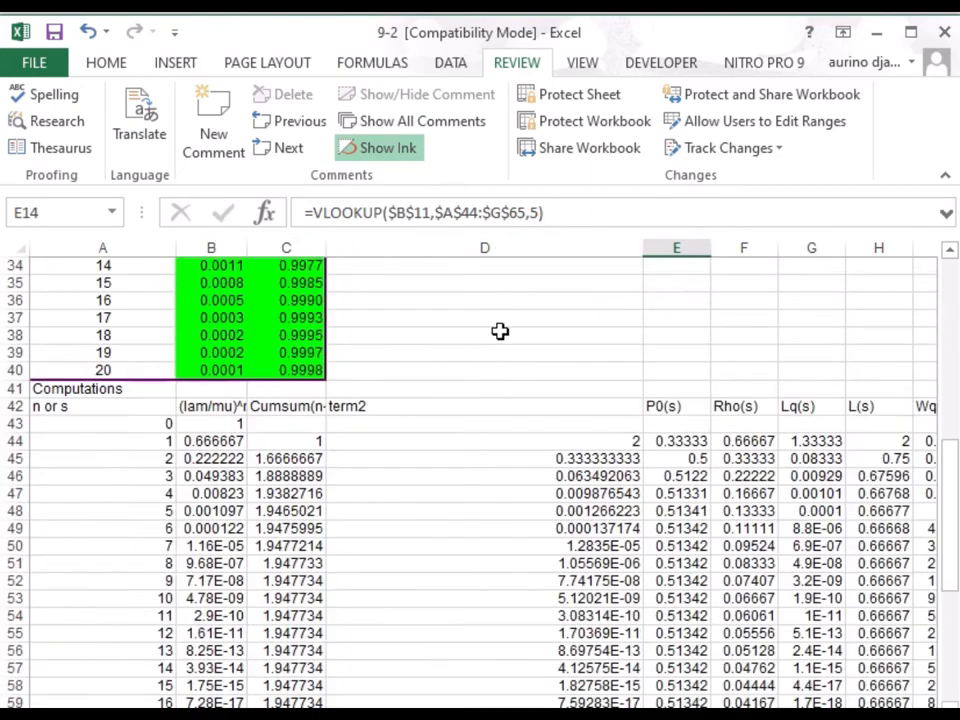
click(168, 443)
click(205, 443)
click(290, 441)
click(520, 445)
click(688, 448)
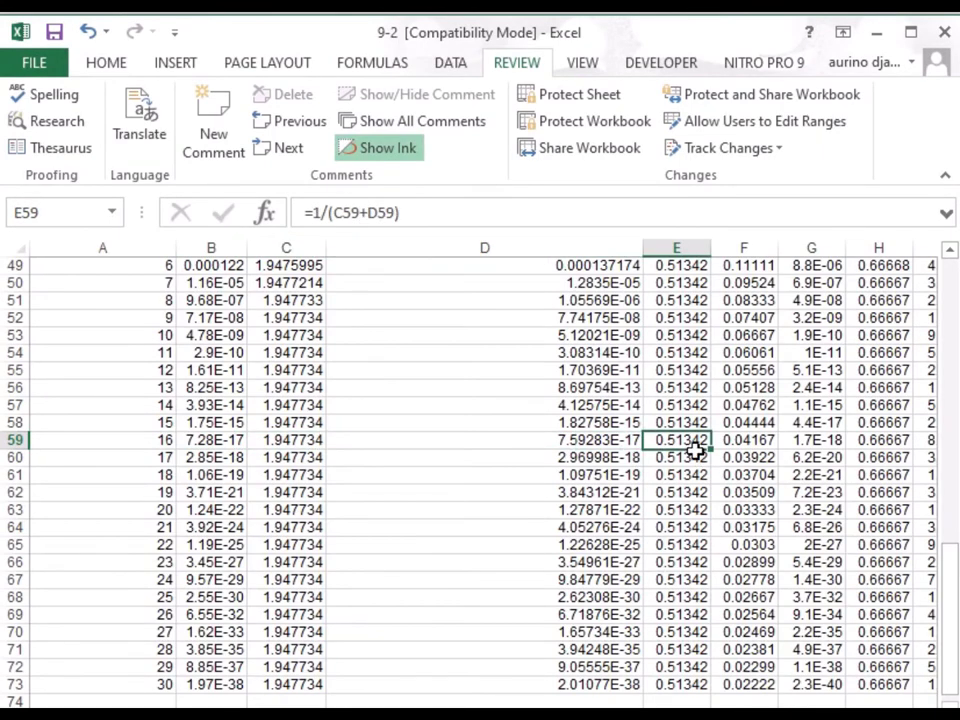
Step: Inspect the P0(s) formula in E44 for one server and compare it with the empty-system probability in E14
scroll(692, 450, up, 4)
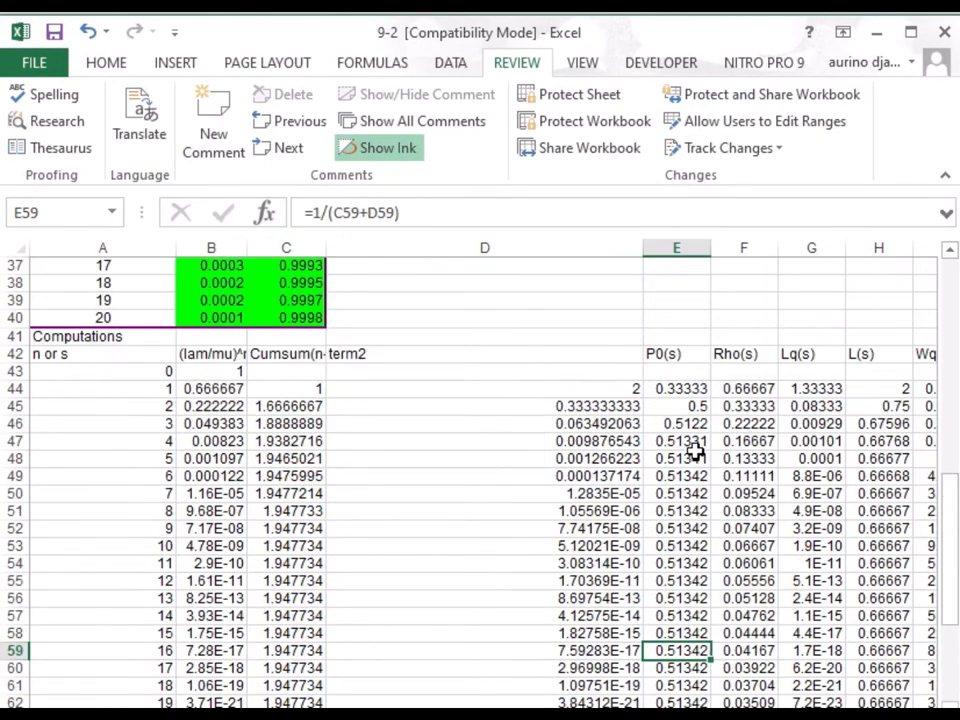
click(680, 390)
scroll(628, 540, up, 3)
scroll(628, 503, up, 7)
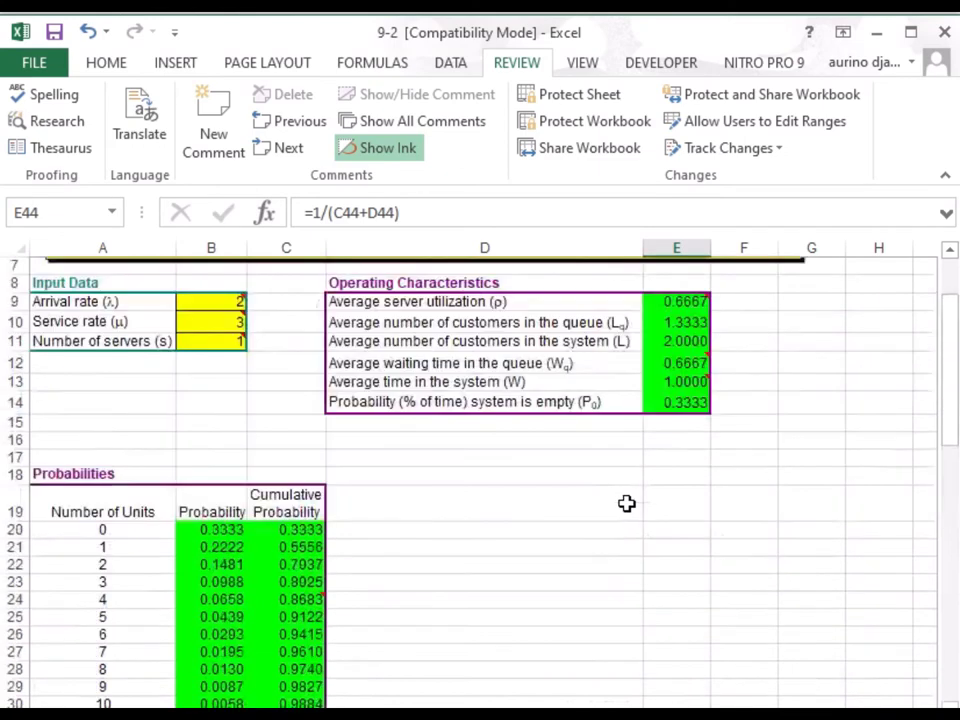
click(683, 403)
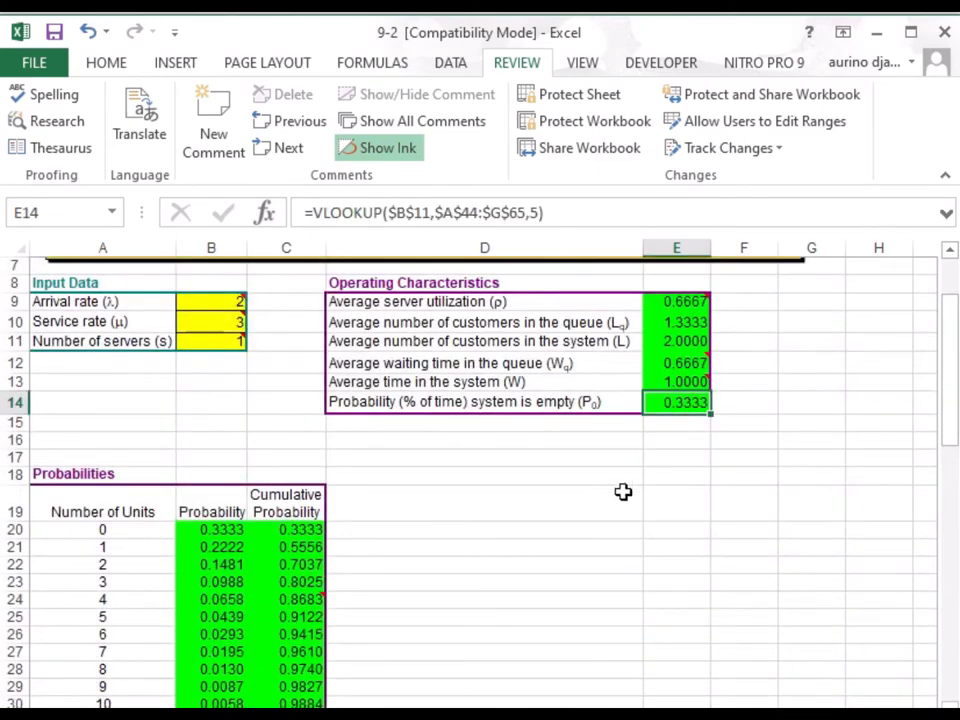
Step: Inspect the server utilization formula in E9 and the queue-length lookup in E10 against the input data cells
click(680, 304)
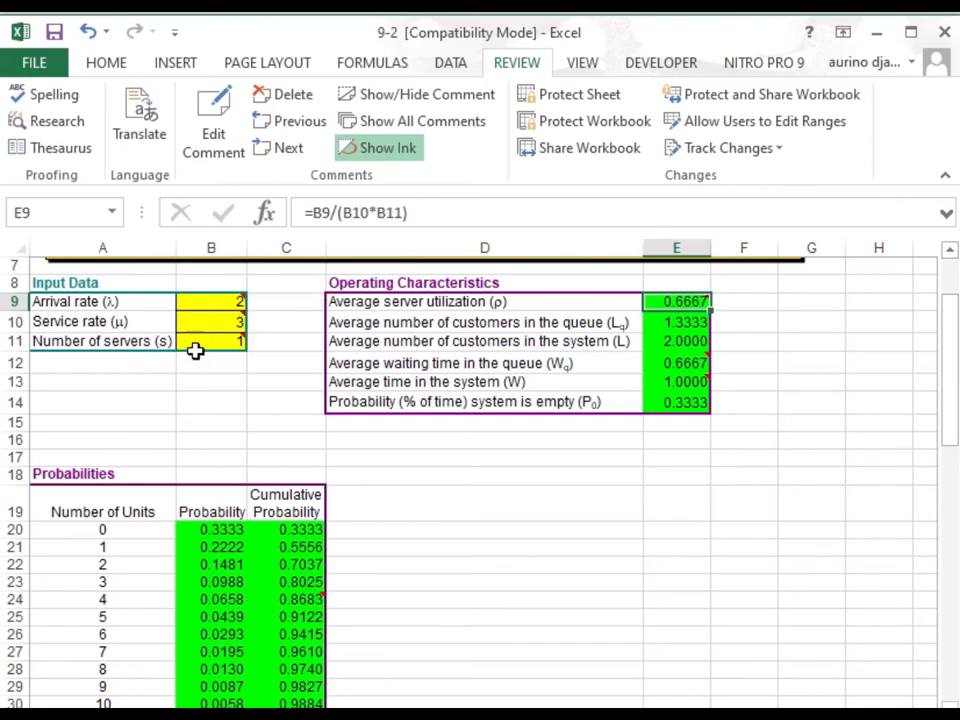
mouse_move(217, 321)
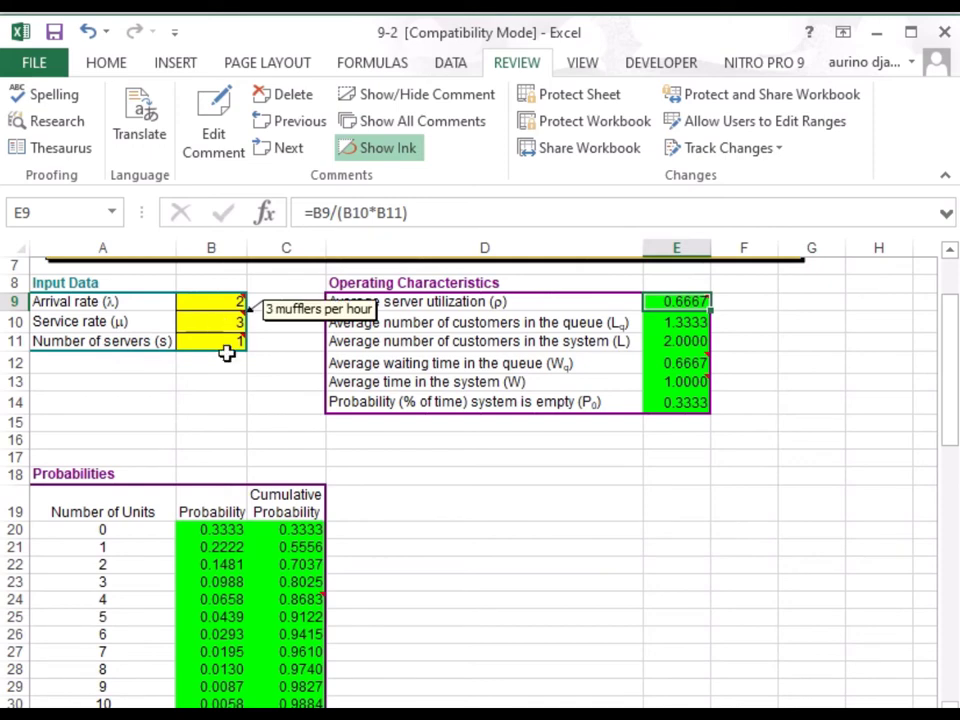
click(536, 322)
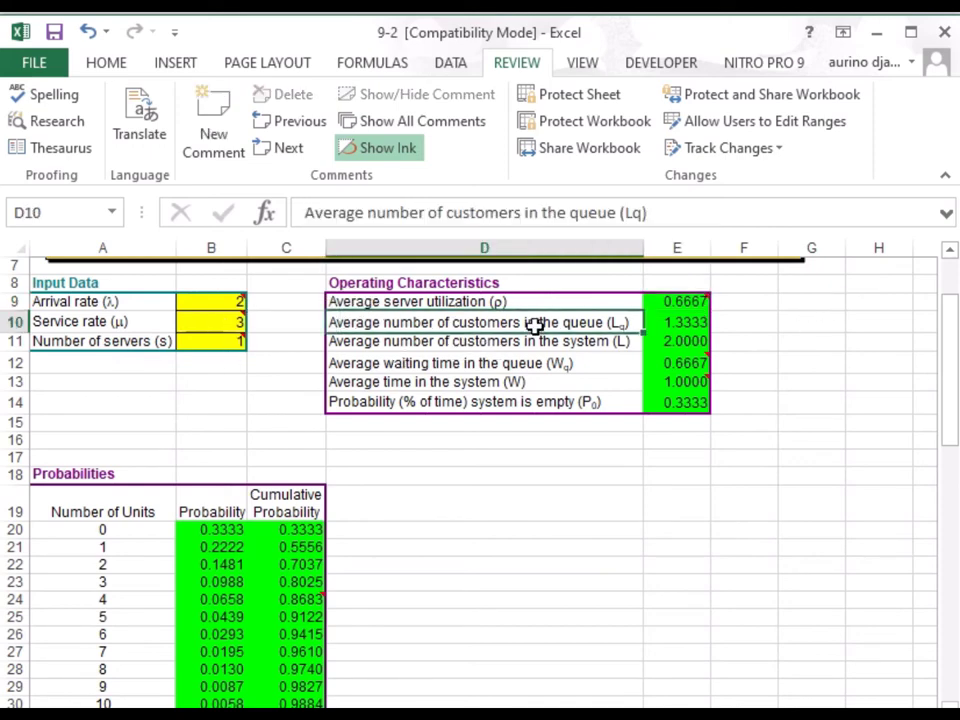
click(700, 325)
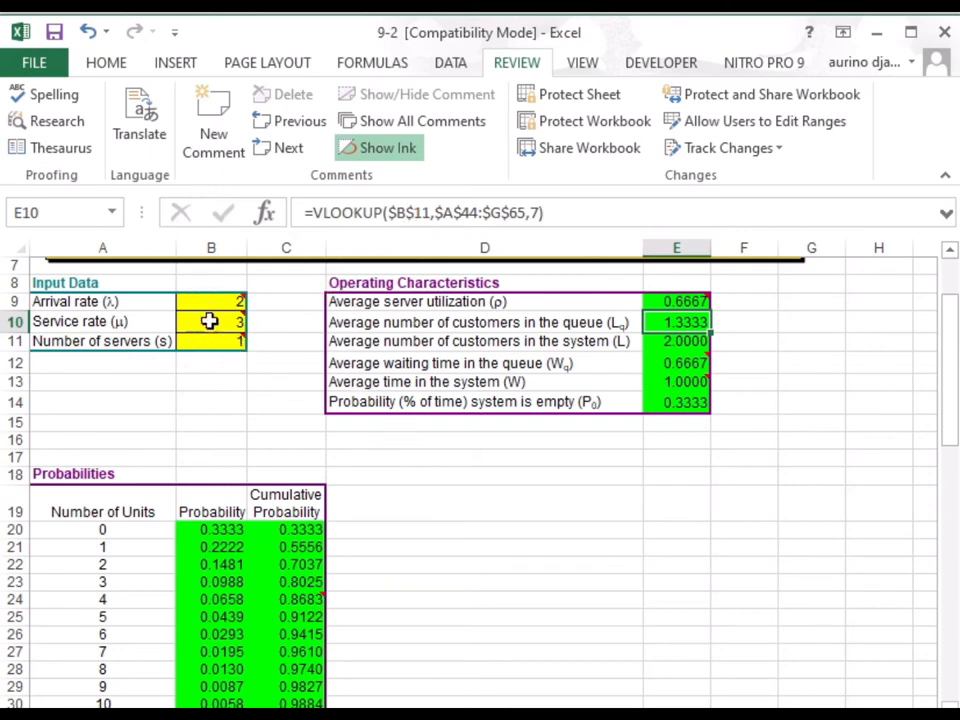
click(228, 340)
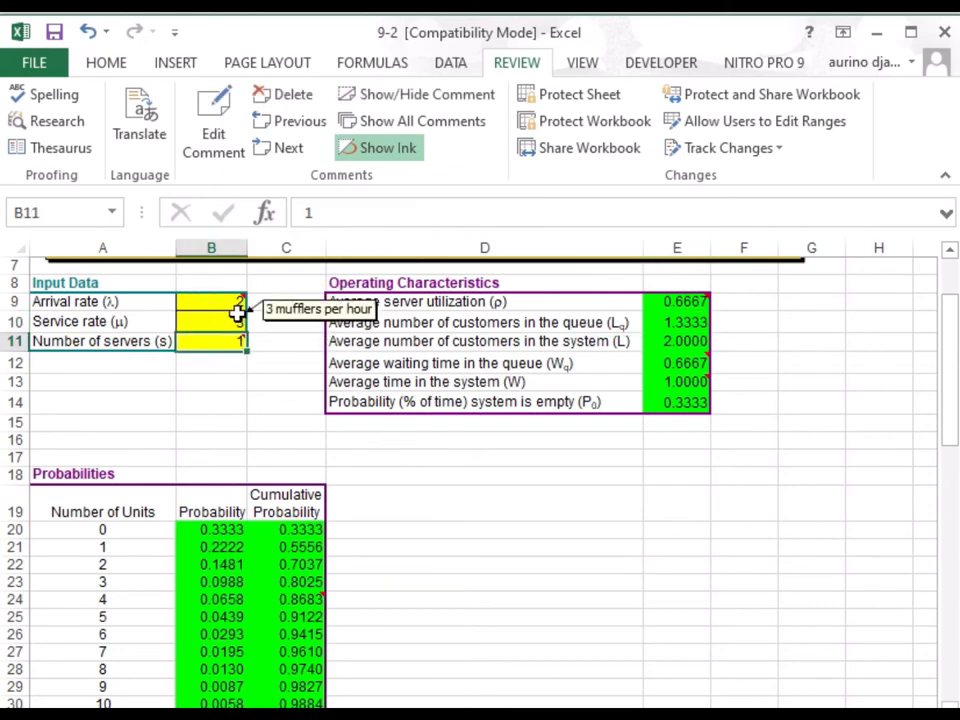
click(237, 303)
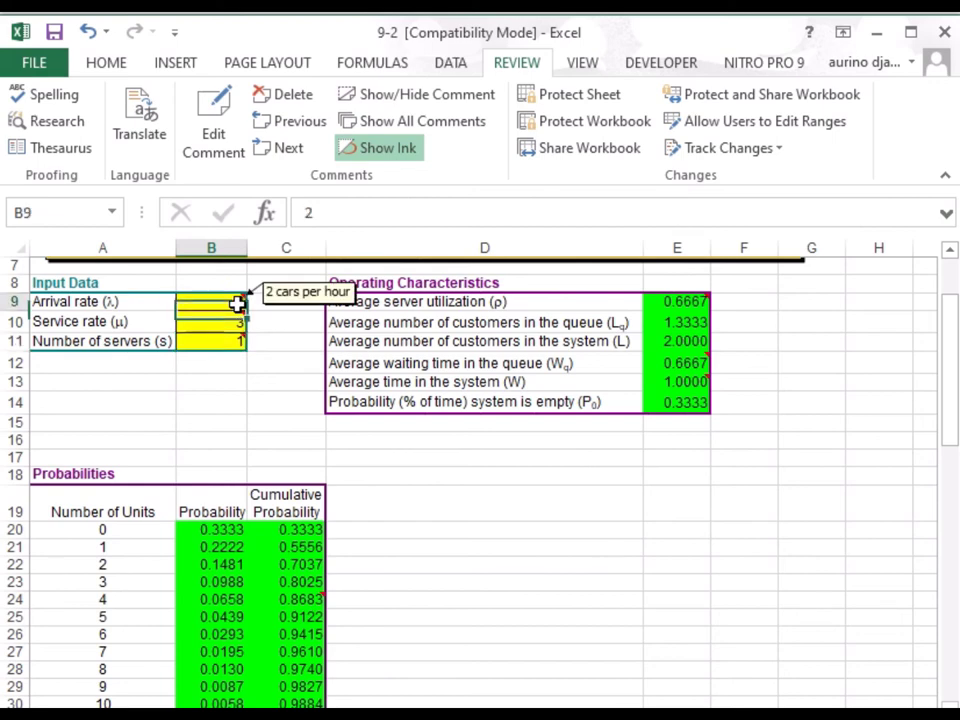
click(697, 324)
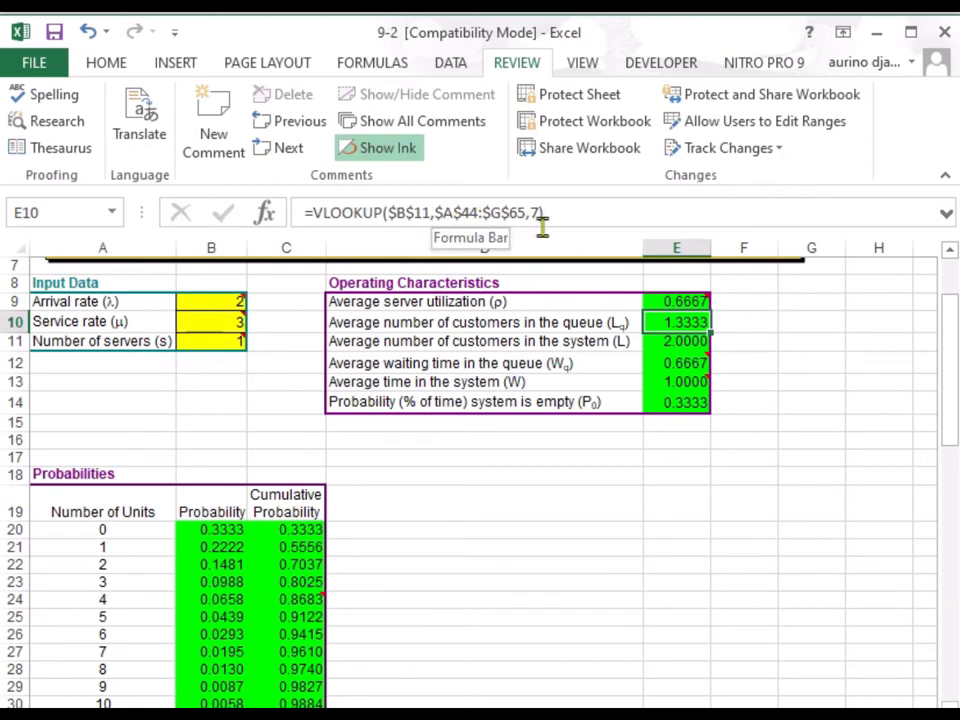
Step: Inspect the formula for the average number of customers in the system in E11 and the cells it refers to
click(697, 340)
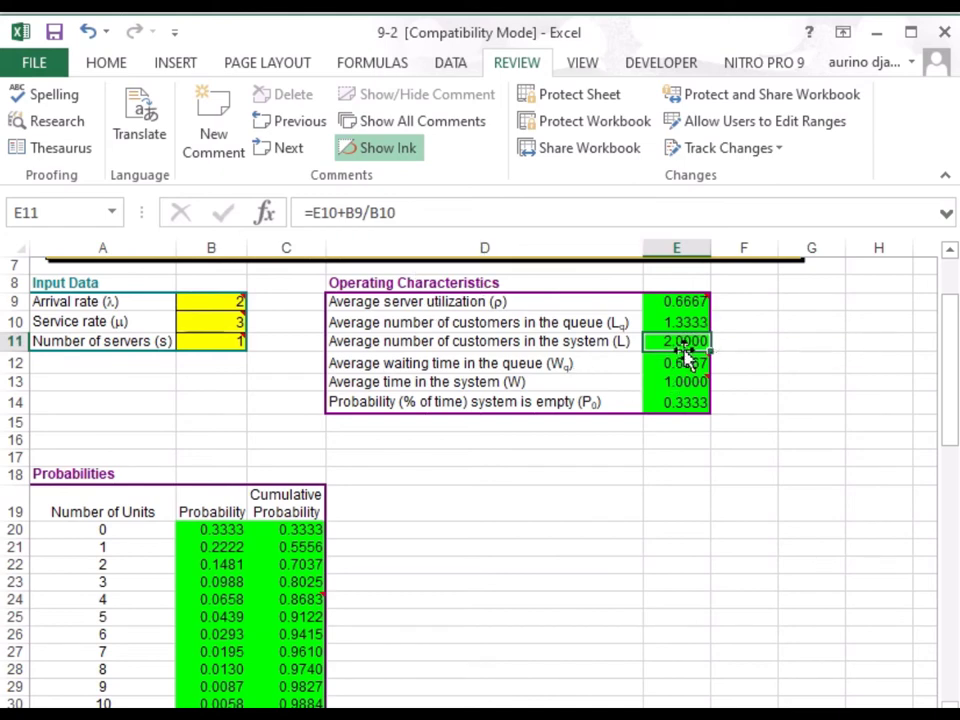
click(683, 325)
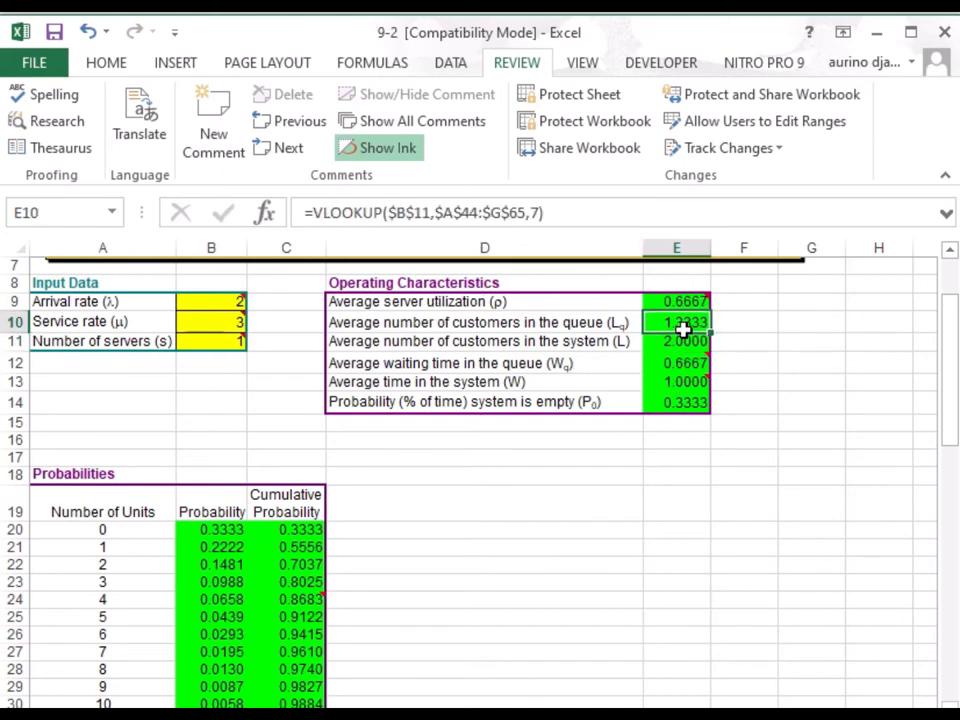
click(683, 345)
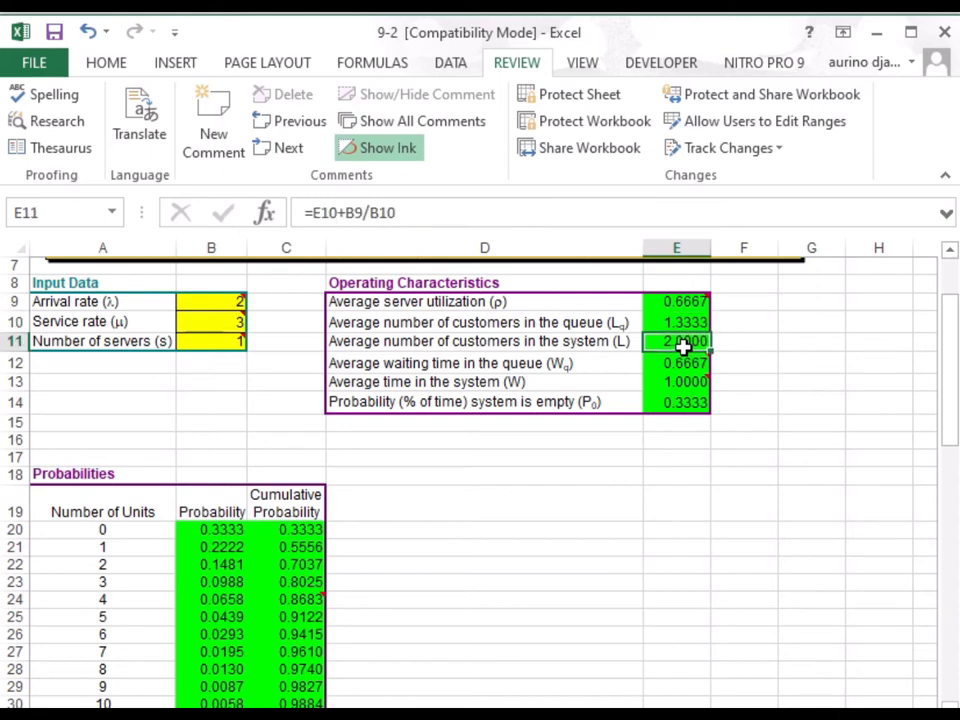
mouse_move(235, 306)
mouse_move(643, 357)
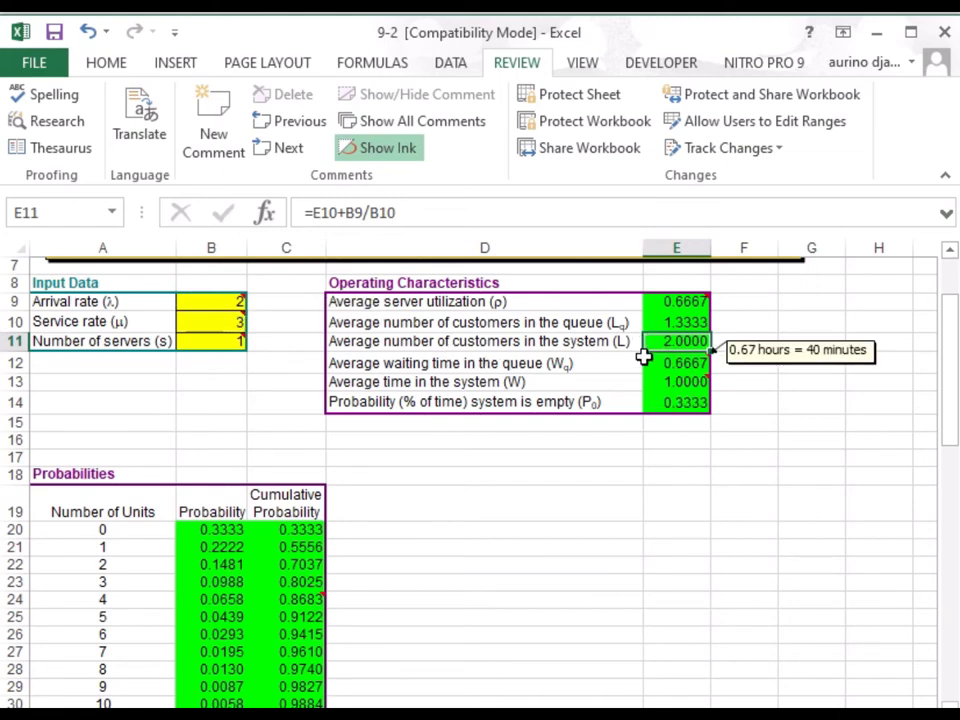
Step: Inspect the formulas for the average waiting time in the queue in E12 and the average time in the system in E13
click(673, 368)
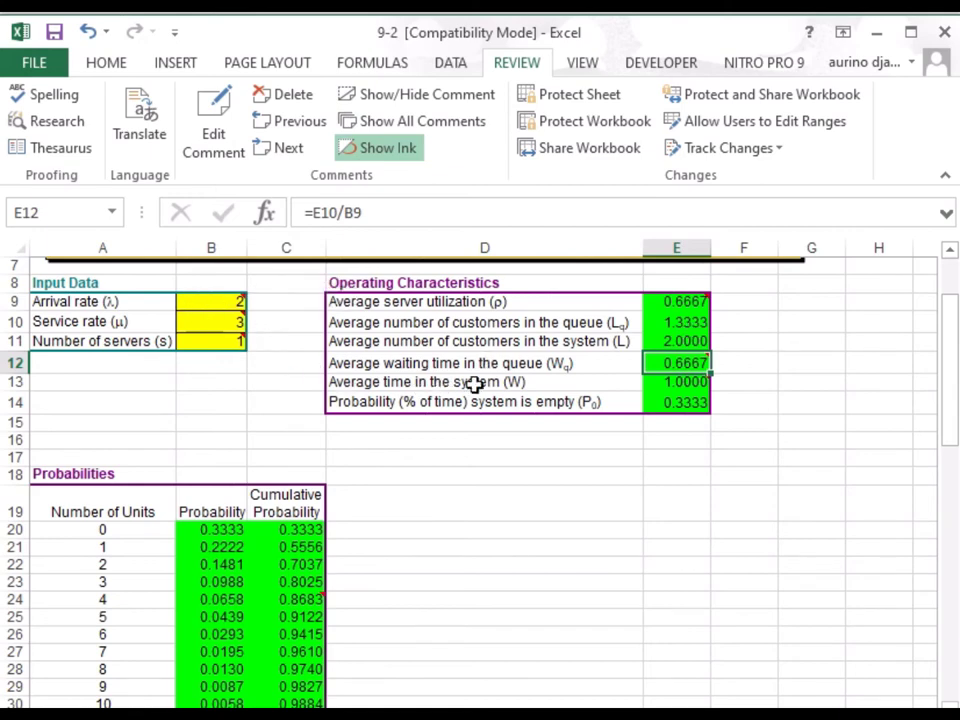
click(684, 381)
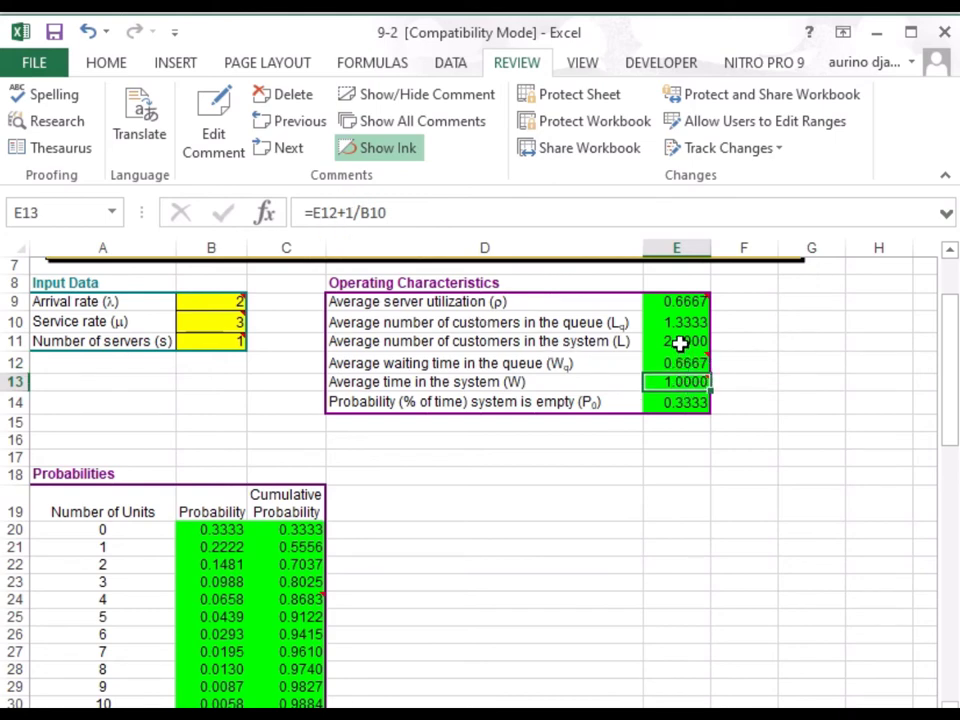
mouse_move(676, 364)
mouse_move(200, 319)
Step: Inspect the formula for the probability of 9 units in B29 of the Probabilities table and return to the model's title
scroll(528, 486, down, 2)
scroll(535, 484, down, 2)
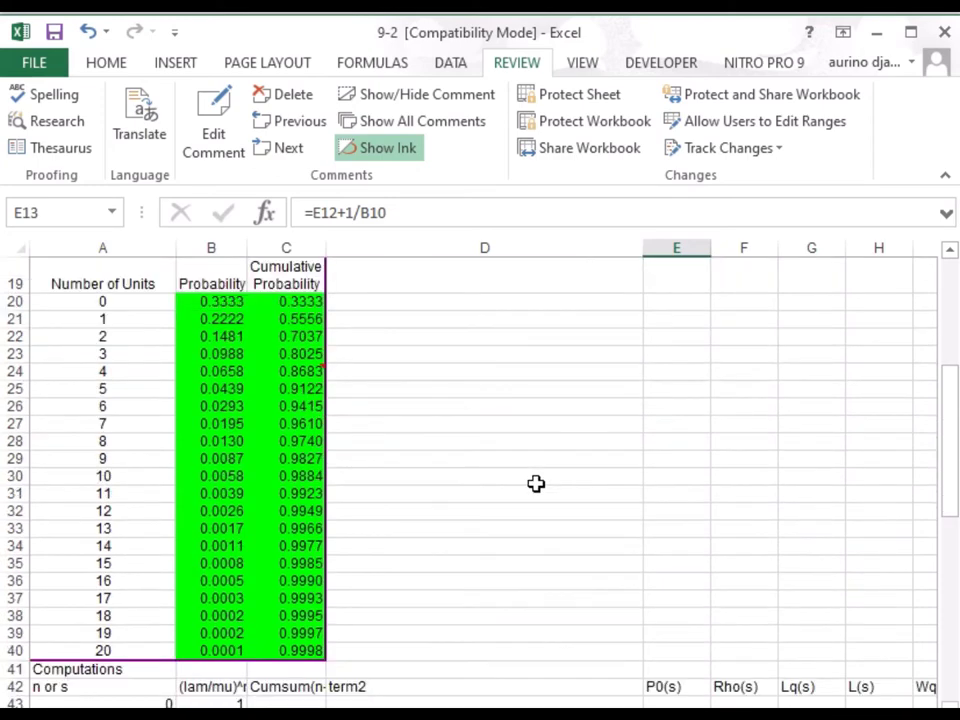
scroll(335, 475, up, 1)
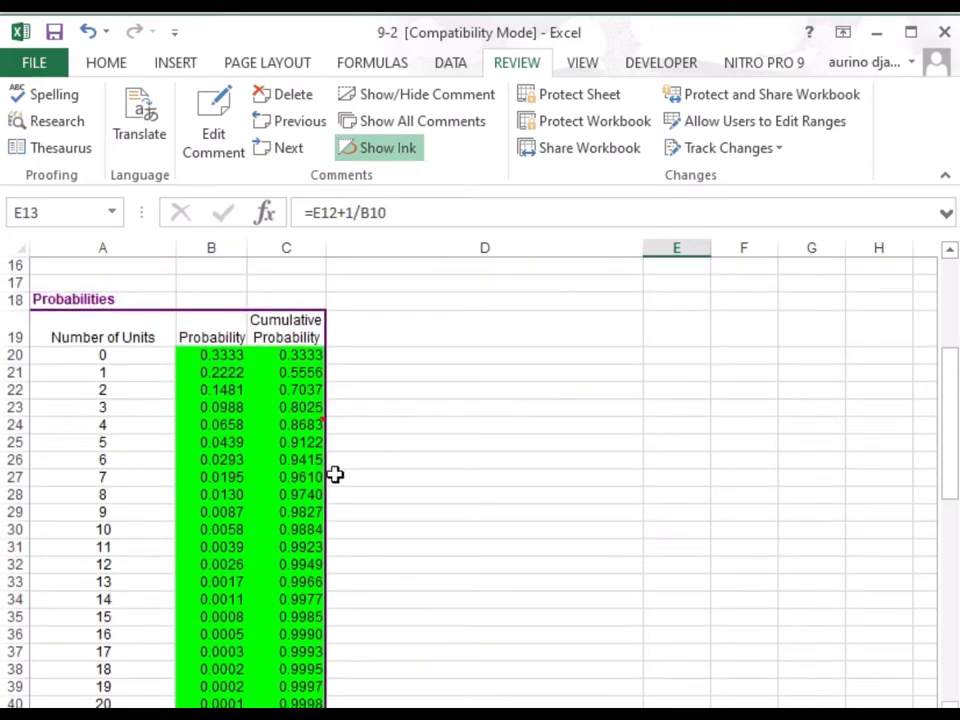
click(109, 514)
click(210, 513)
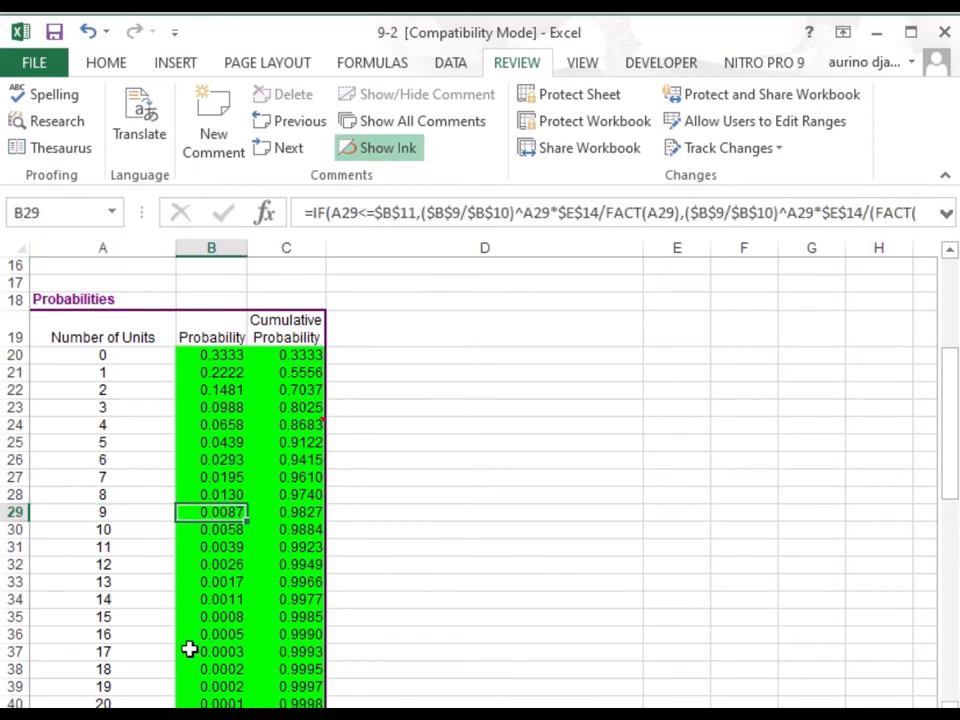
scroll(409, 624, up, 5)
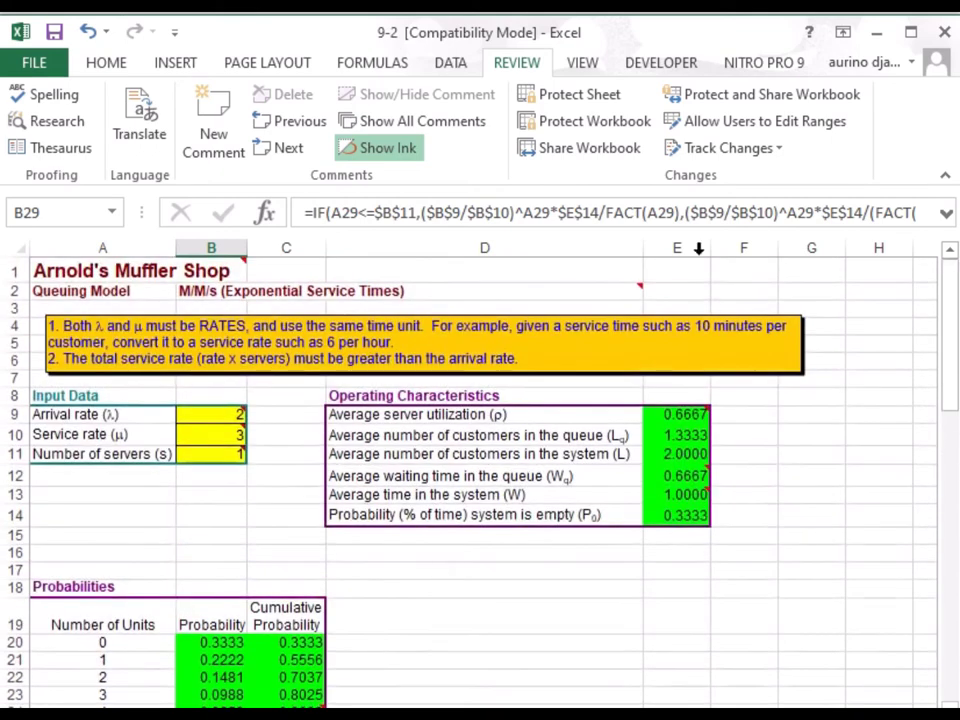
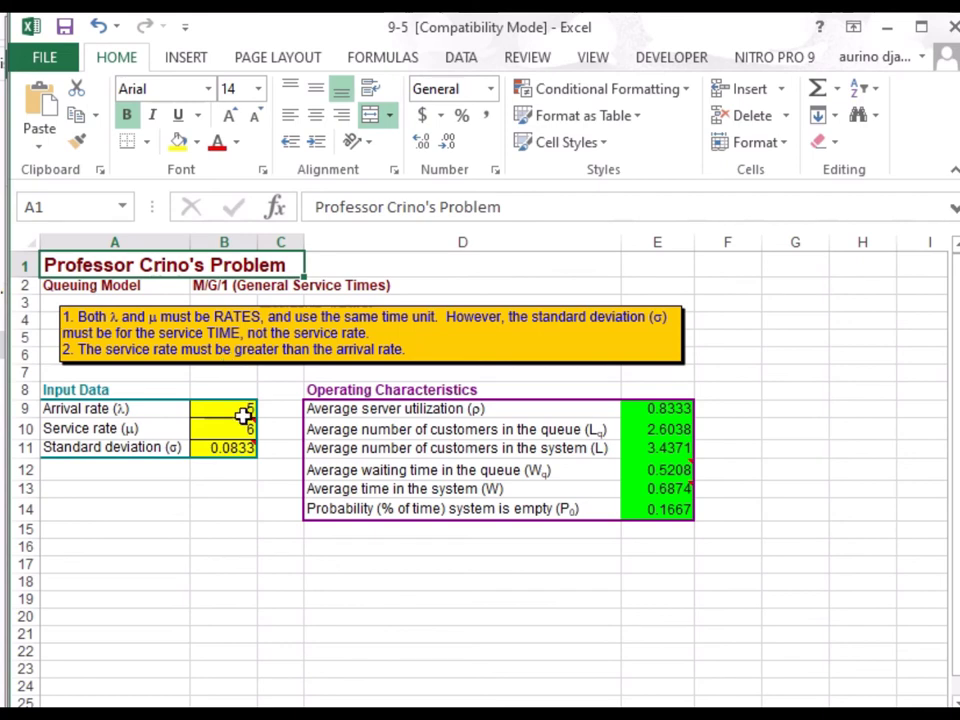
Step: Review the arrival rate, service rate and standard deviation inputs in B9:B11 of the M/G/1 model in workbook 9-5
click(246, 414)
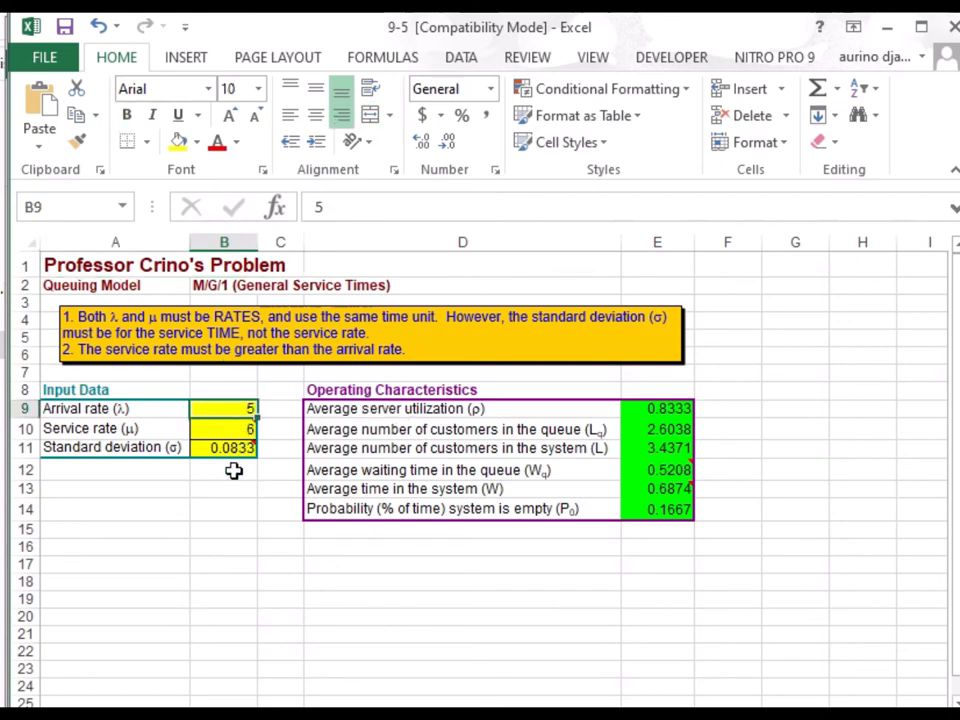
click(235, 427)
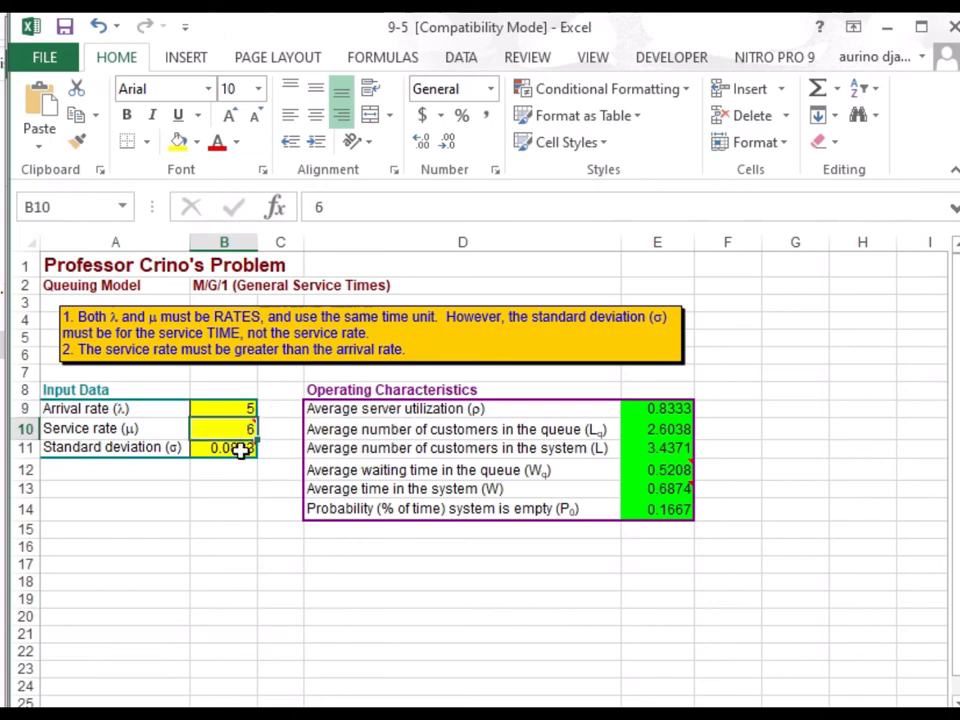
click(240, 450)
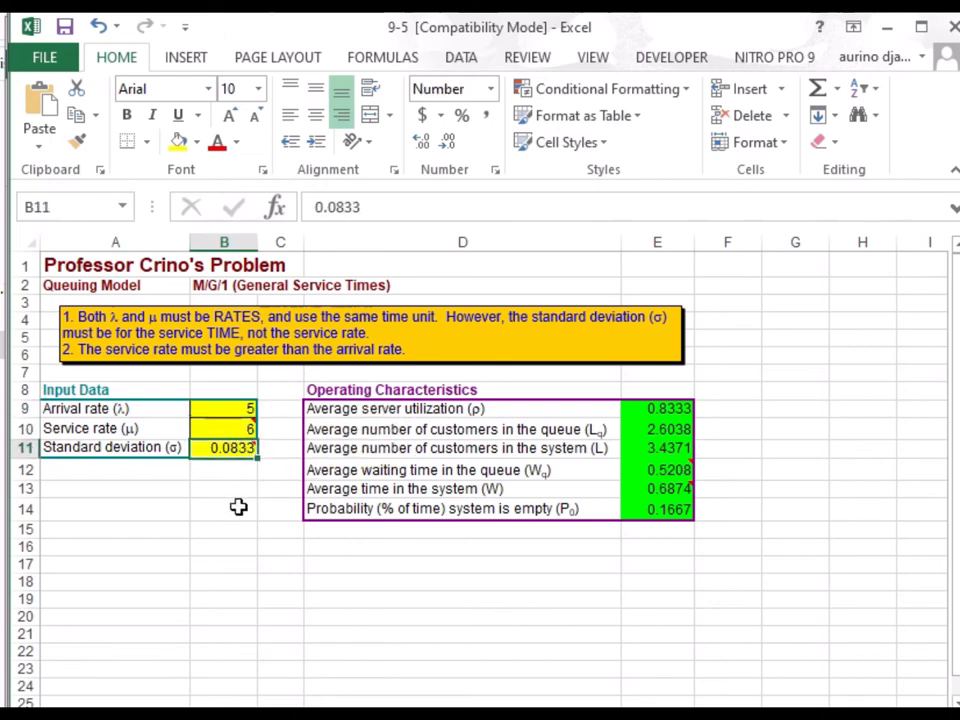
Step: Set the service rate in B10 of the M/G/1 model to 7
click(239, 432)
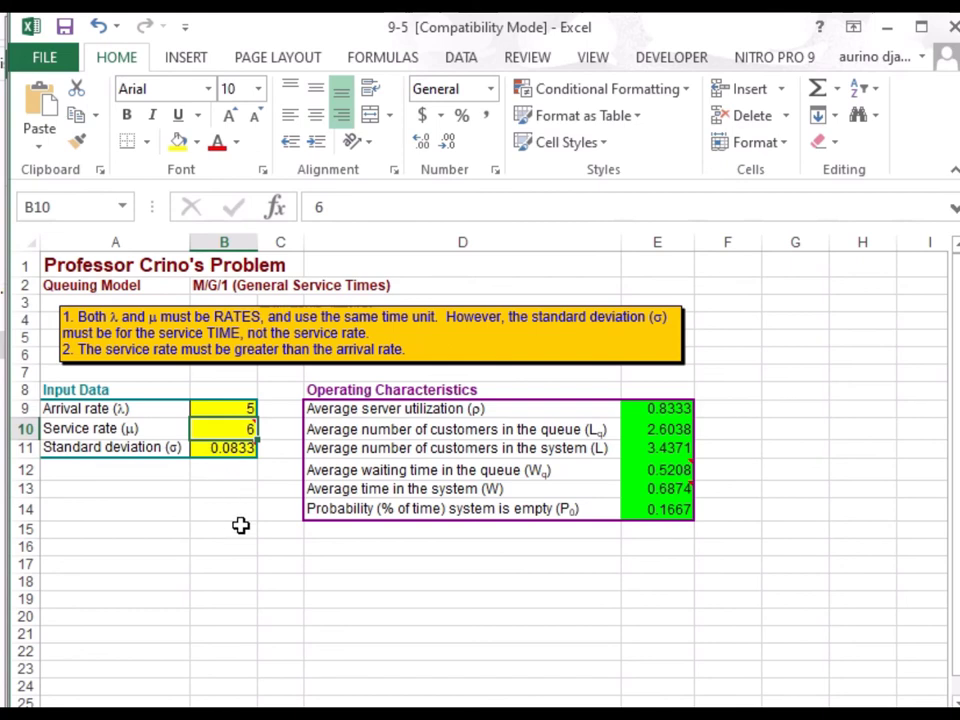
text(7)
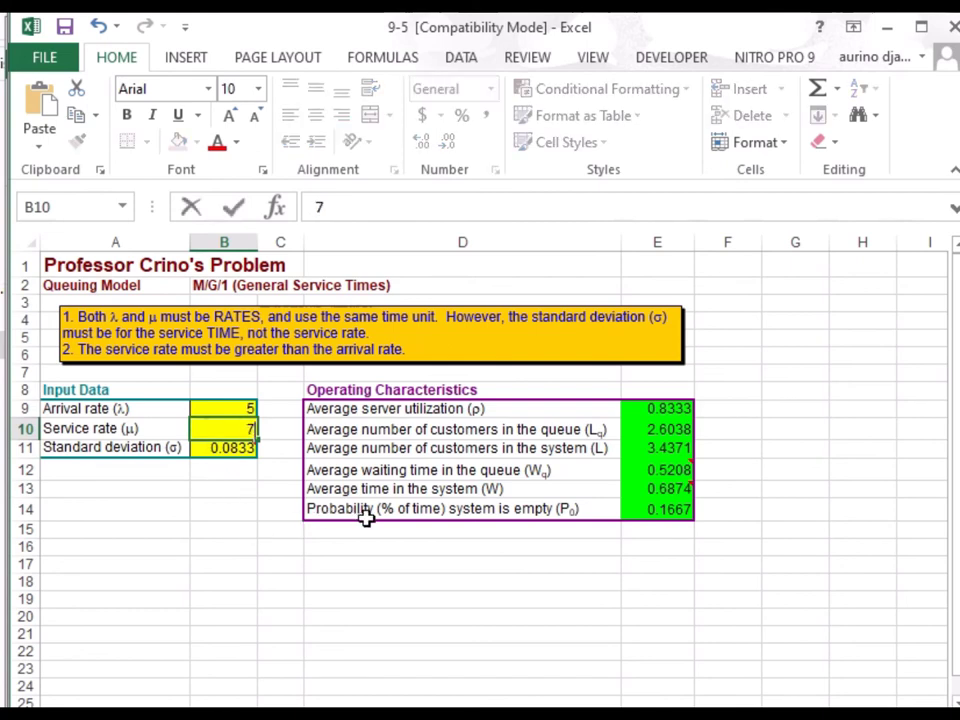
click(224, 510)
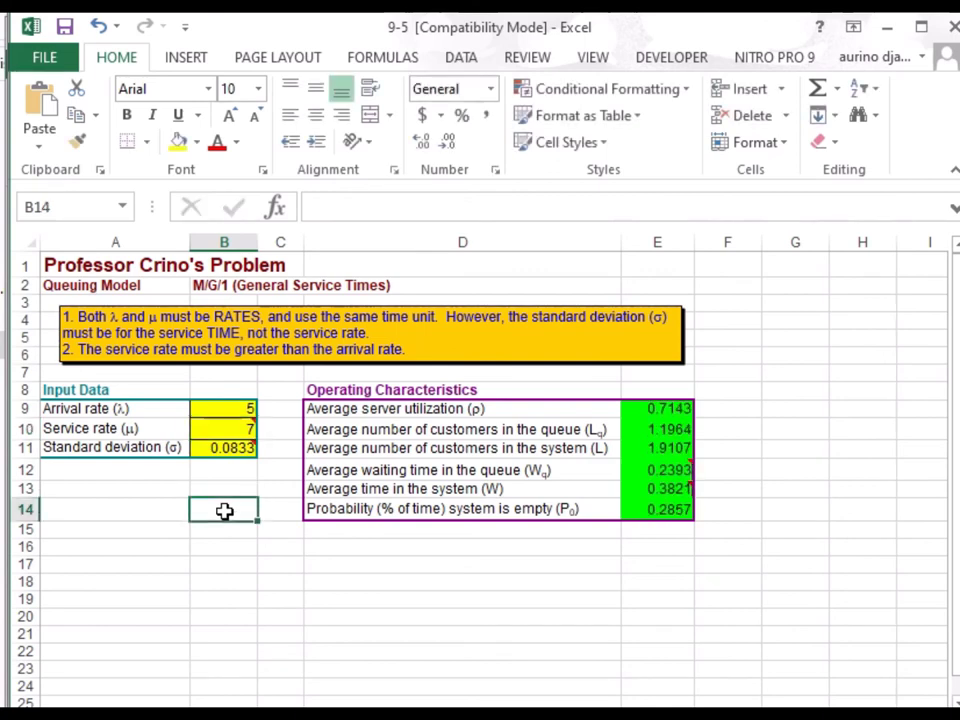
Step: Compare the M/G/1 operating characteristics with those on the sheet holding the fractional service rate, and inspect that rate in B10
mouse_move(670, 490)
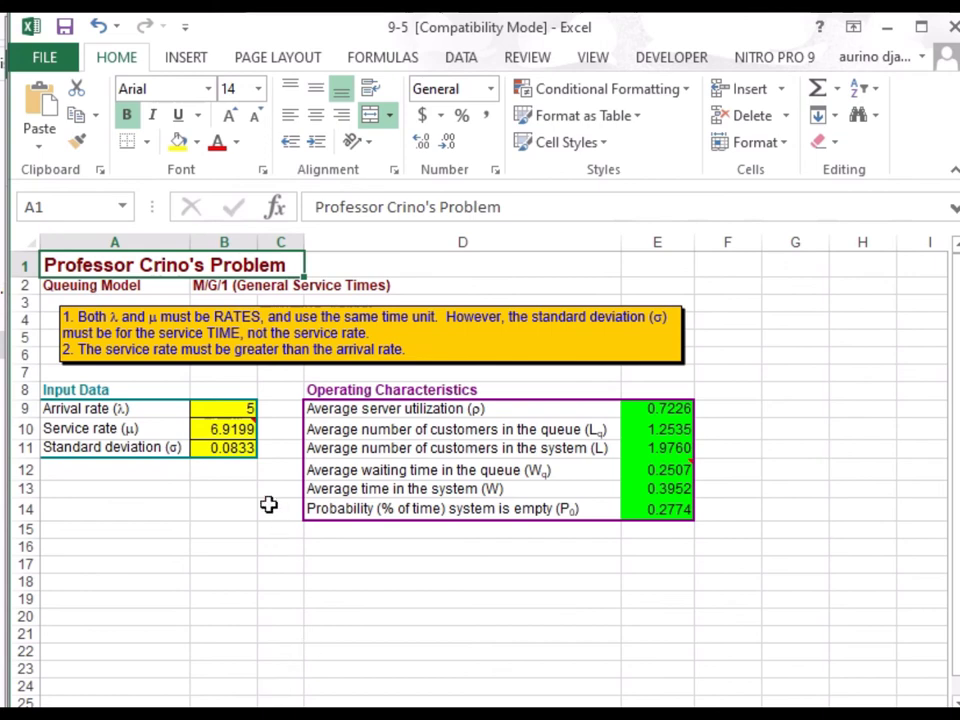
click(231, 433)
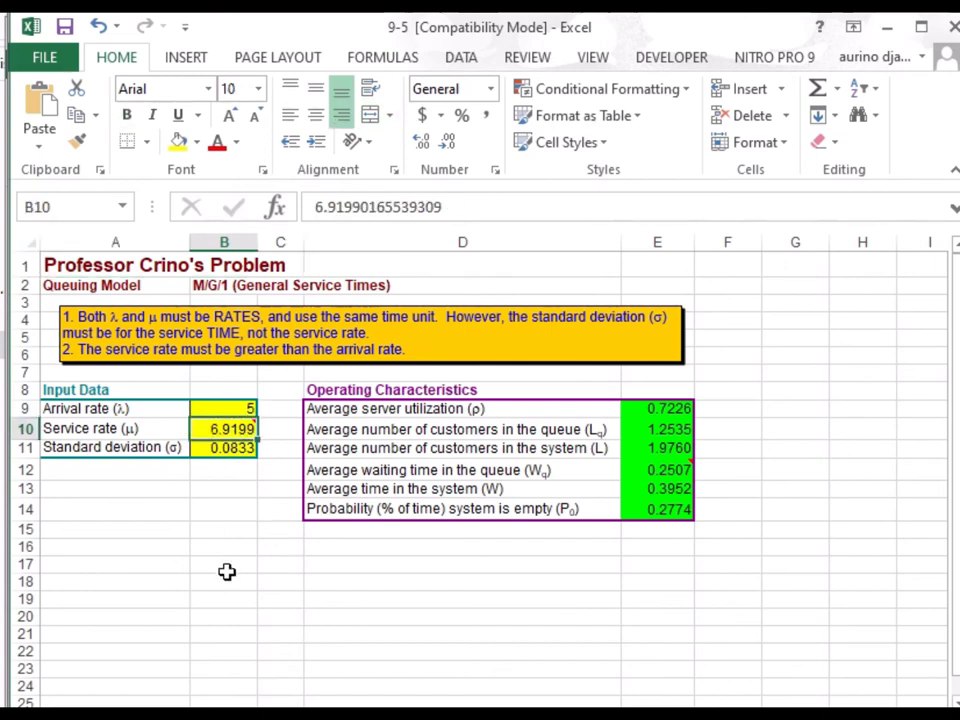
click(670, 412)
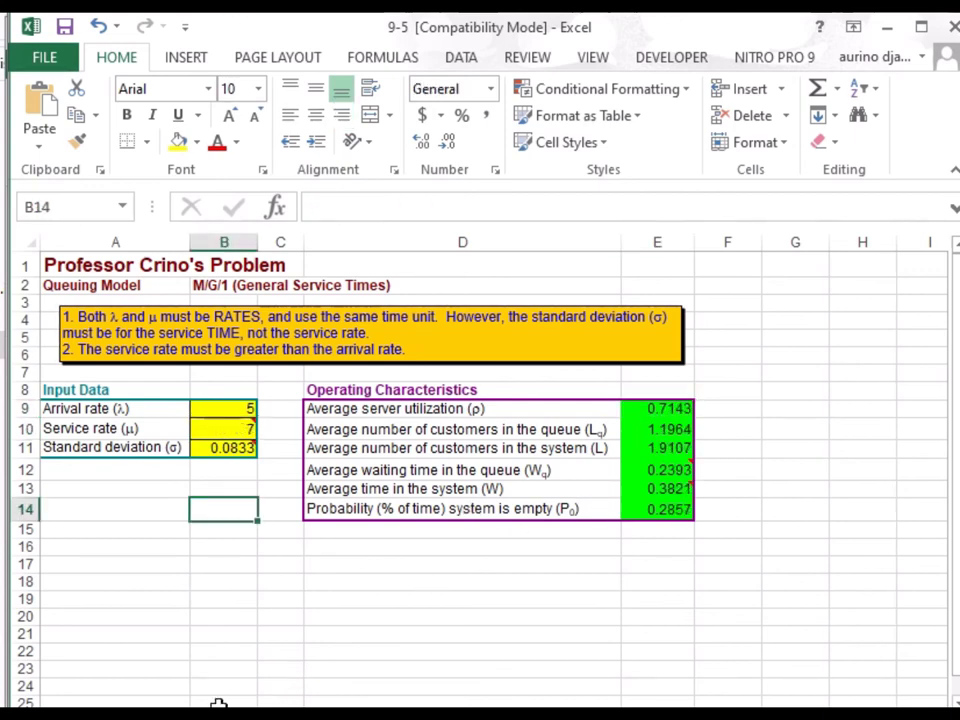
Step: Enter 6 as the service rate in B10 on the M/G/1 model's original sheet
click(220, 426)
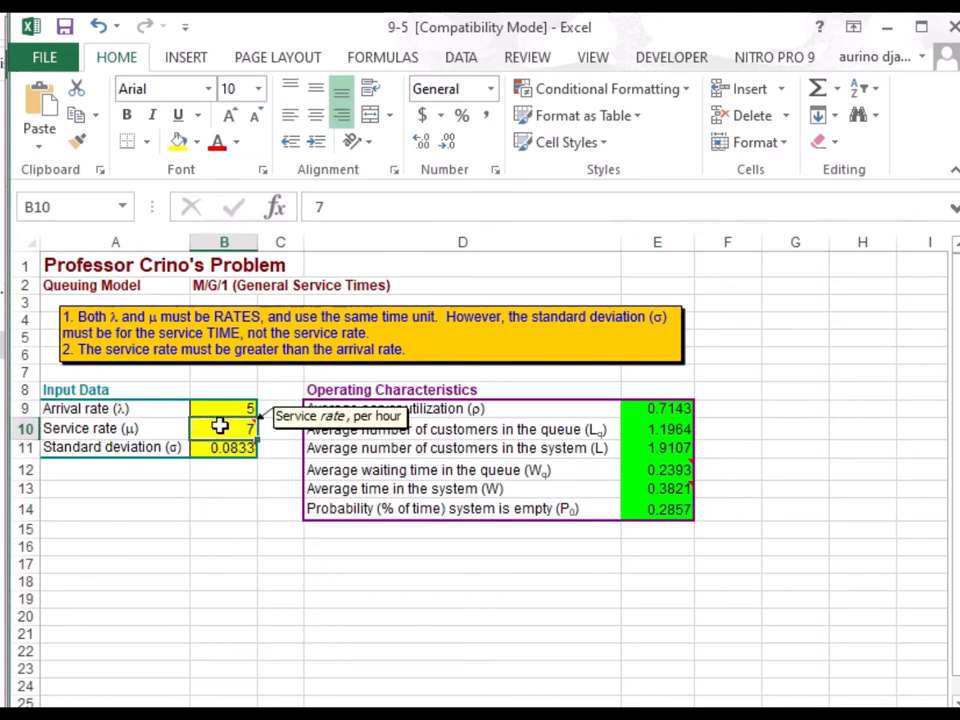
text(6)
click(476, 562)
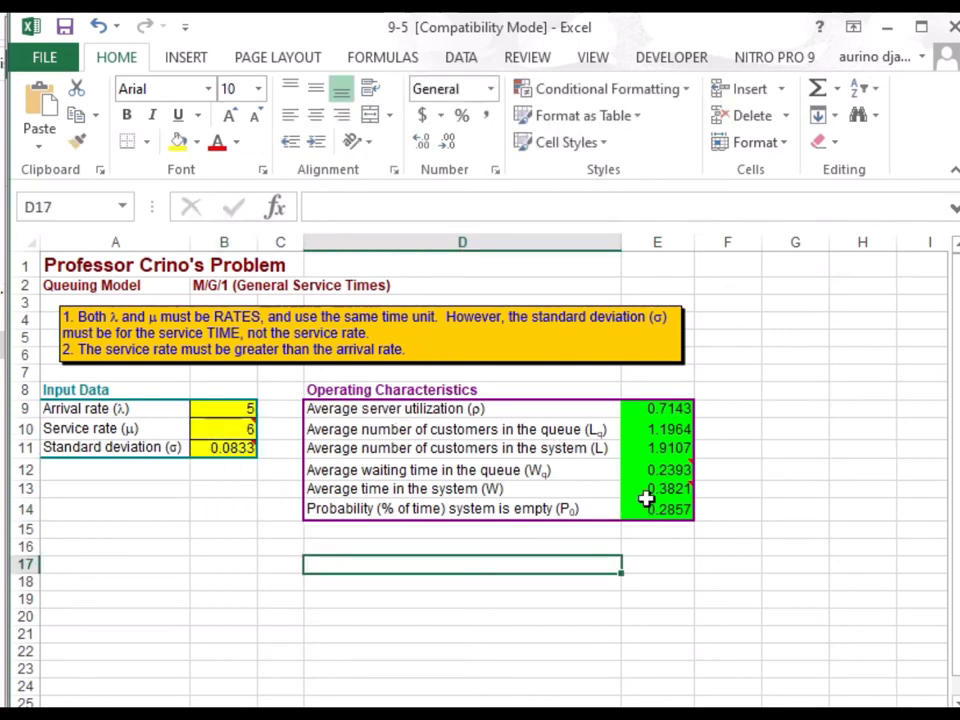
Step: Use Goal Seek to bring the average server utilization in E9 to 0.8 by changing the service rate in B10
click(664, 411)
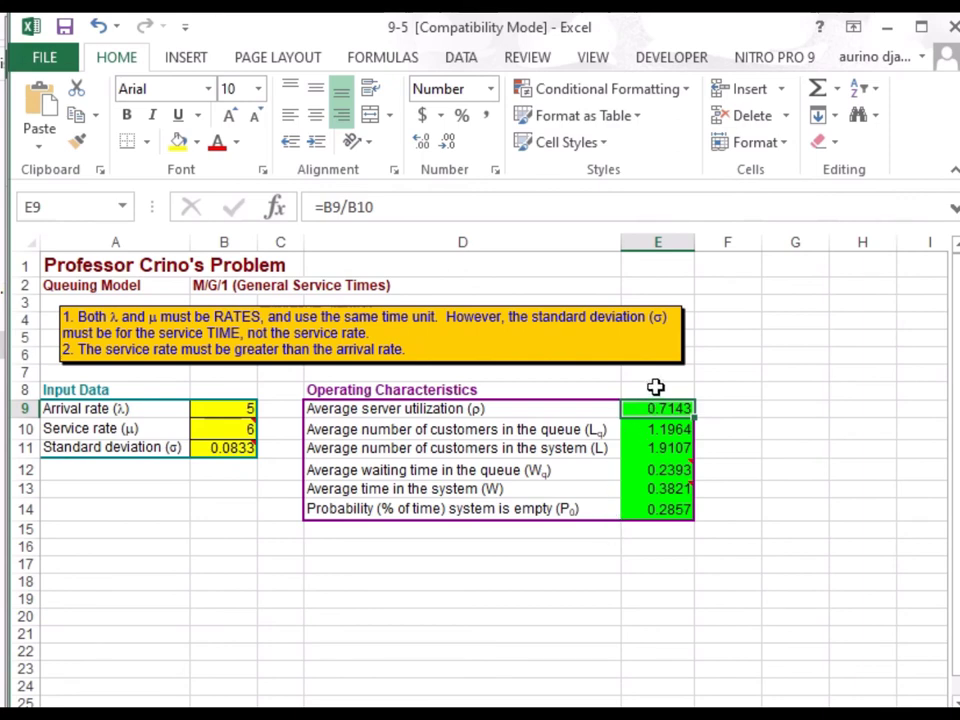
click(461, 58)
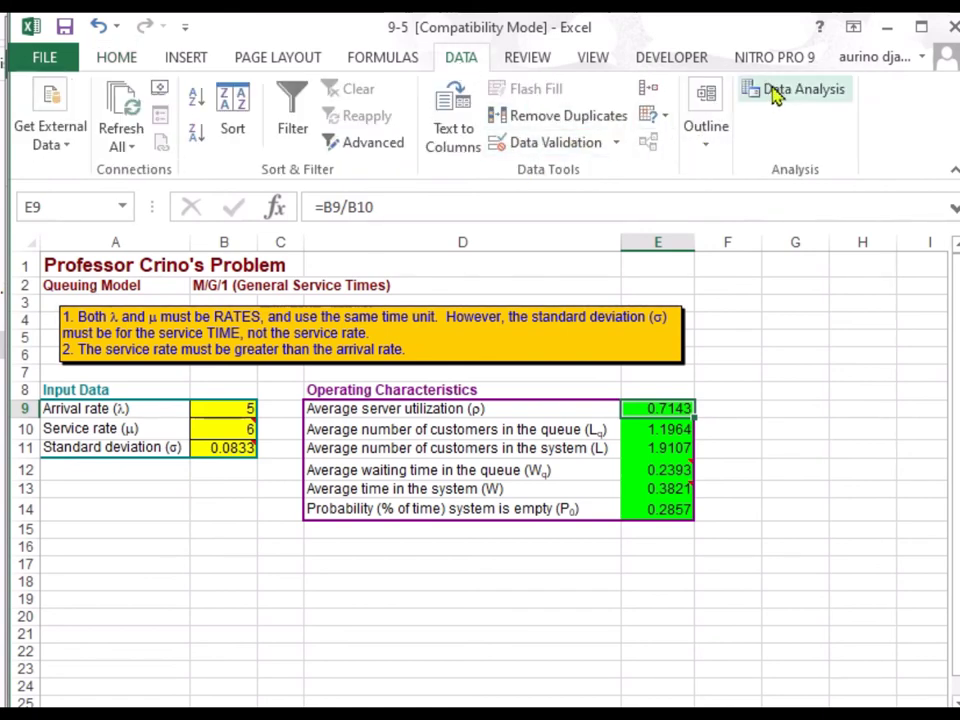
click(665, 118)
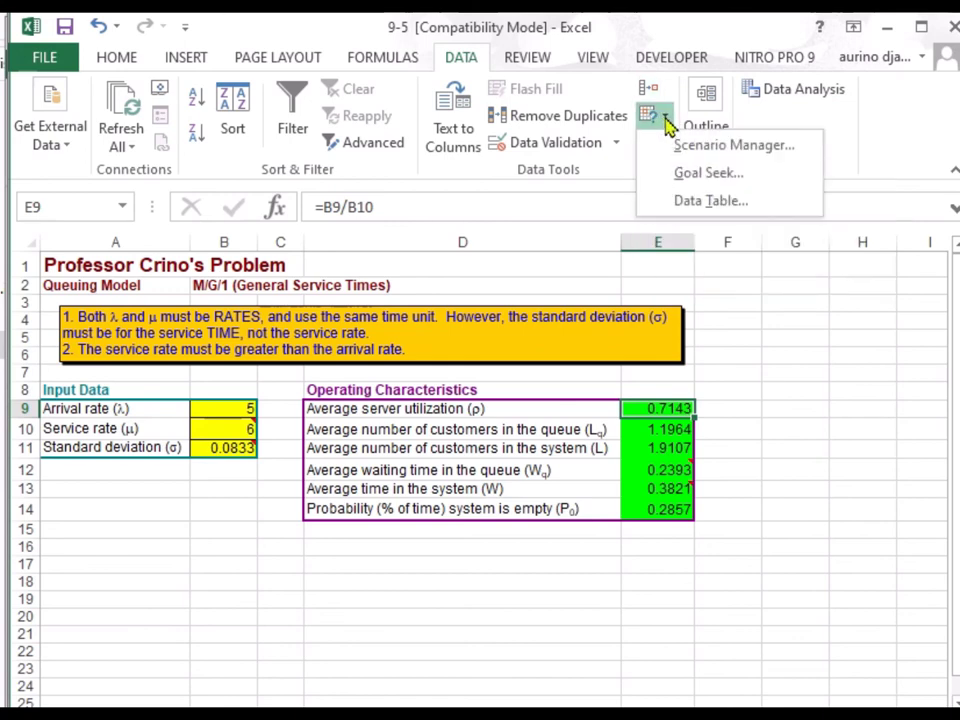
click(682, 182)
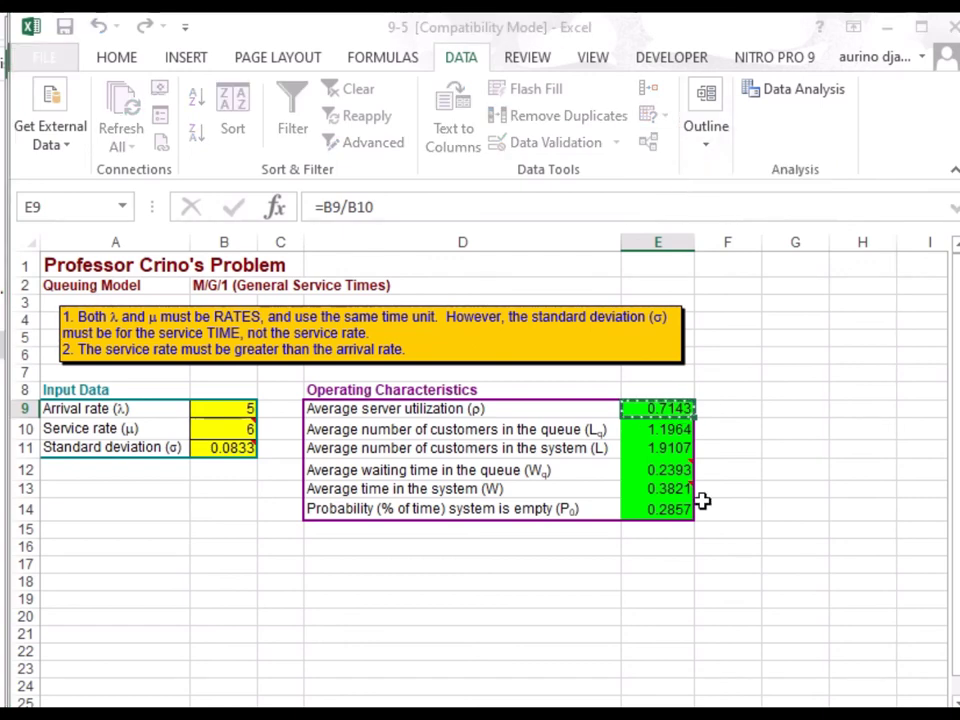
drag(889, 466, 746, 223)
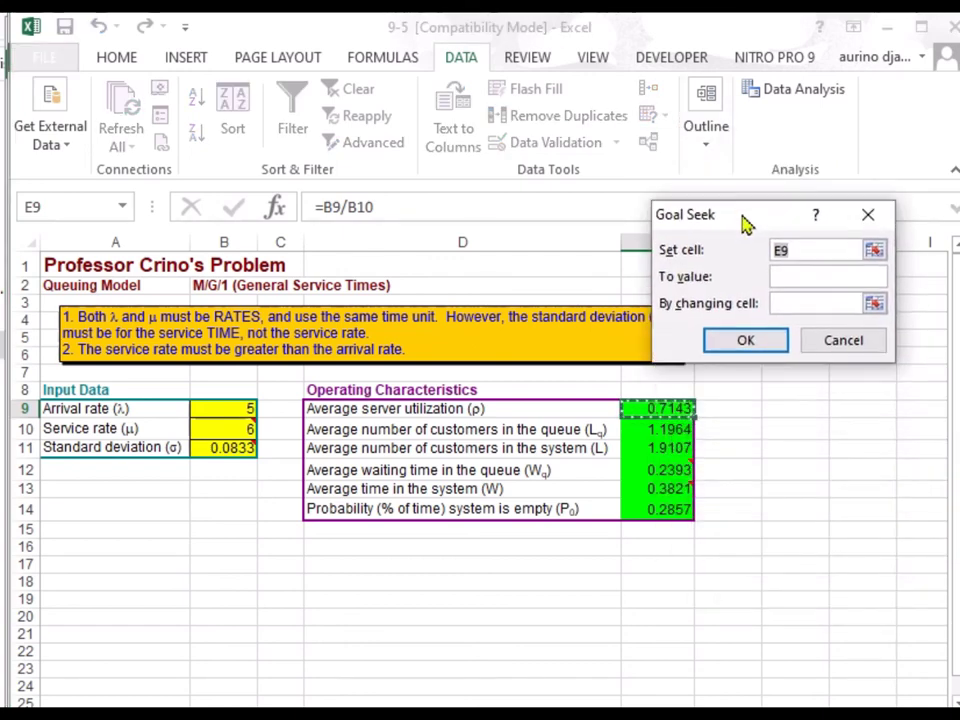
click(804, 280)
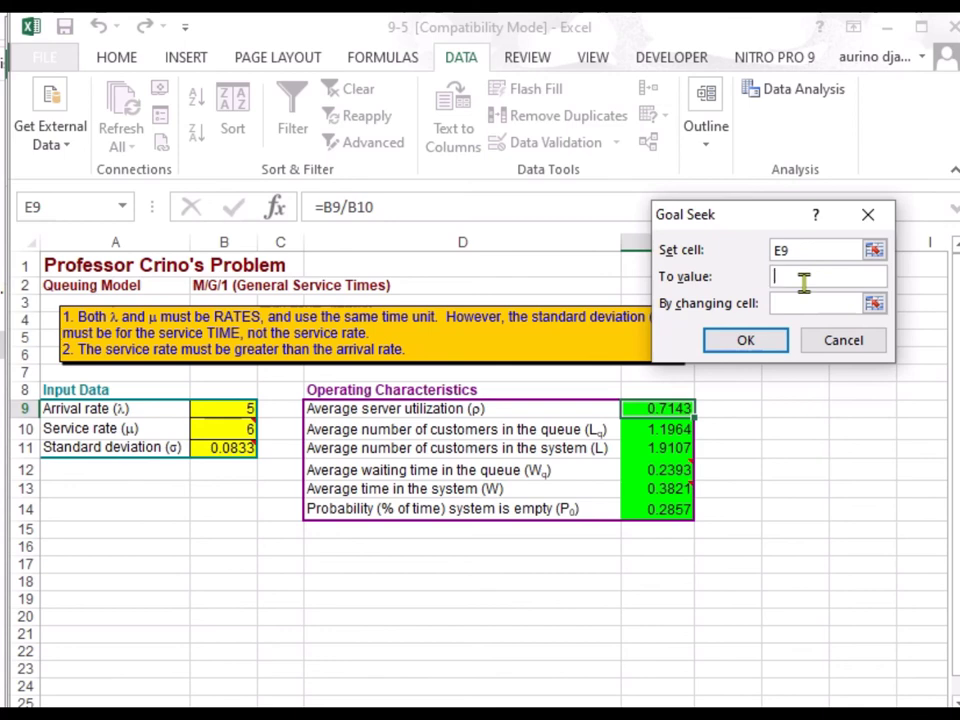
text(.8)
click(873, 310)
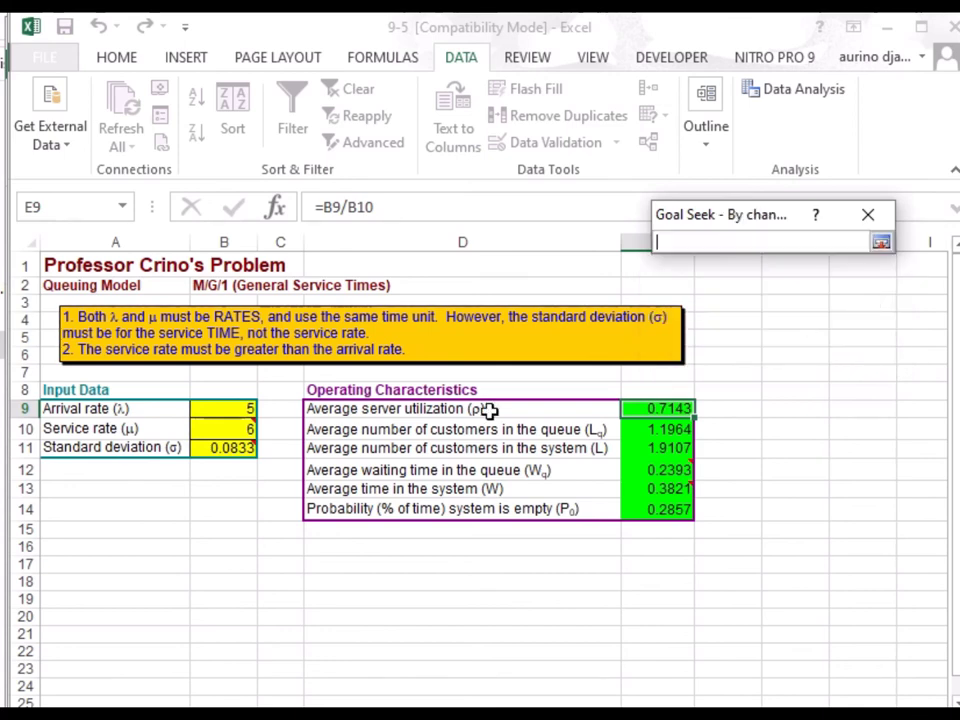
click(225, 433)
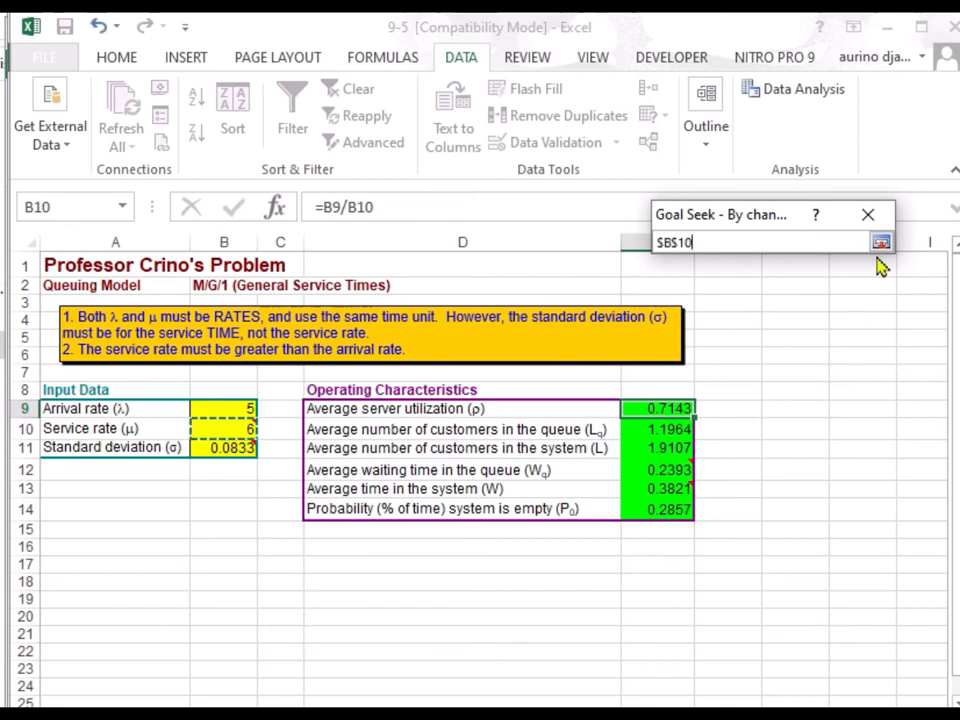
click(880, 246)
click(745, 342)
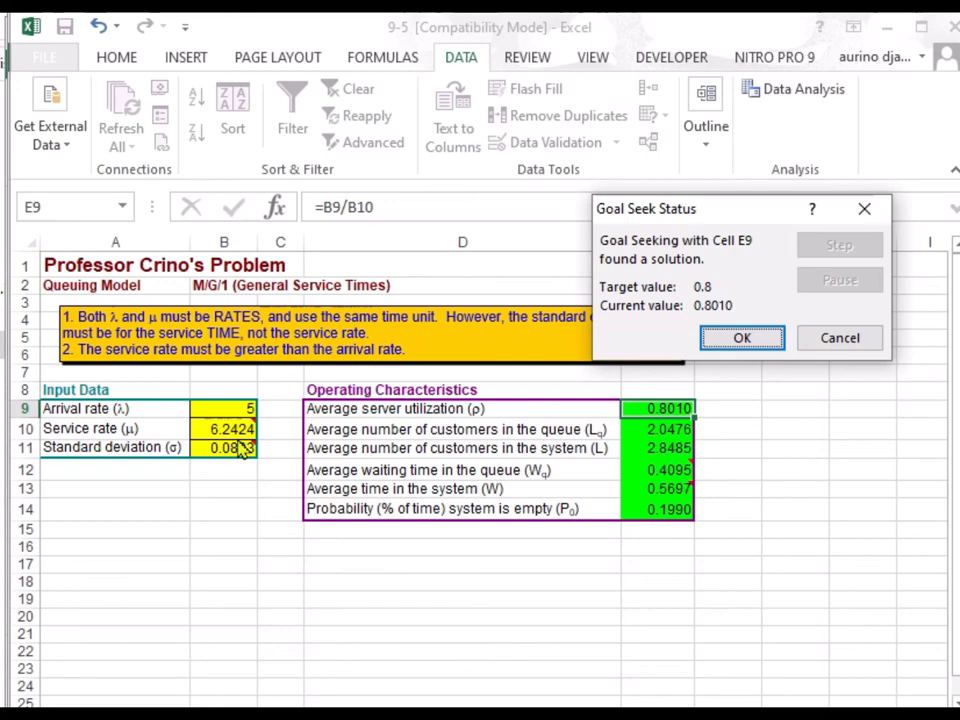
click(742, 339)
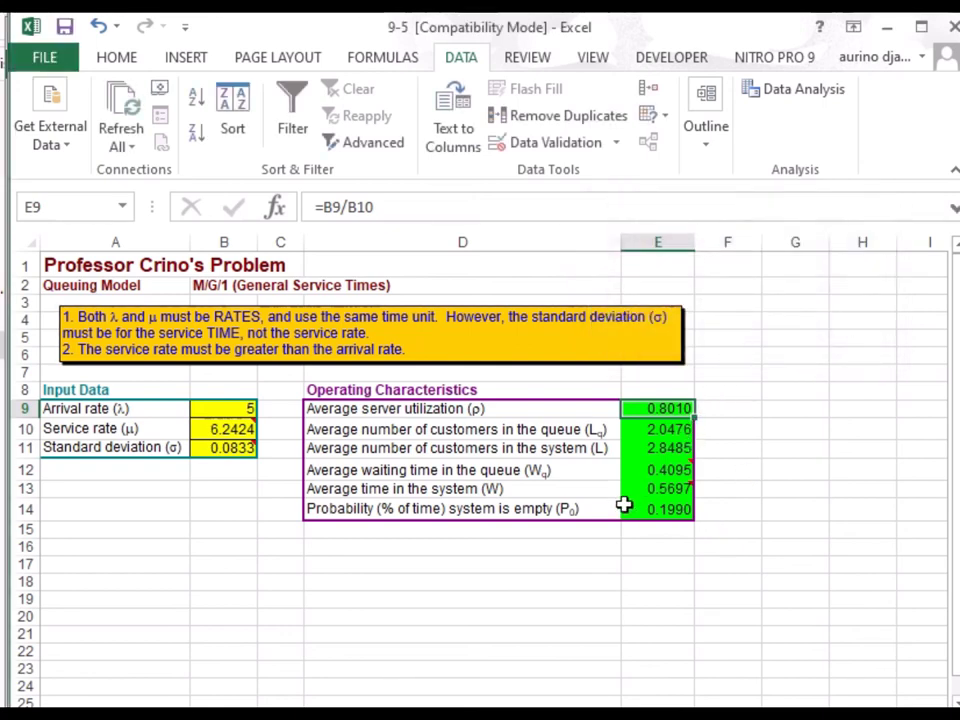
click(624, 507)
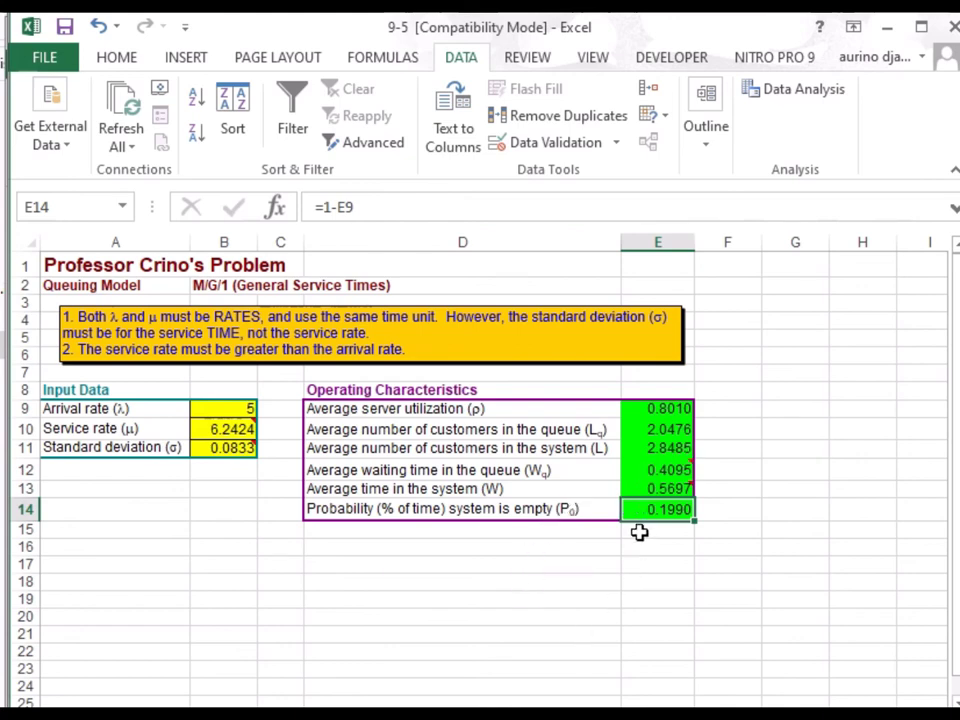
Step: Use Goal Seek to bring the average number of customers in the queue in E10 to 1 by changing B10
click(656, 429)
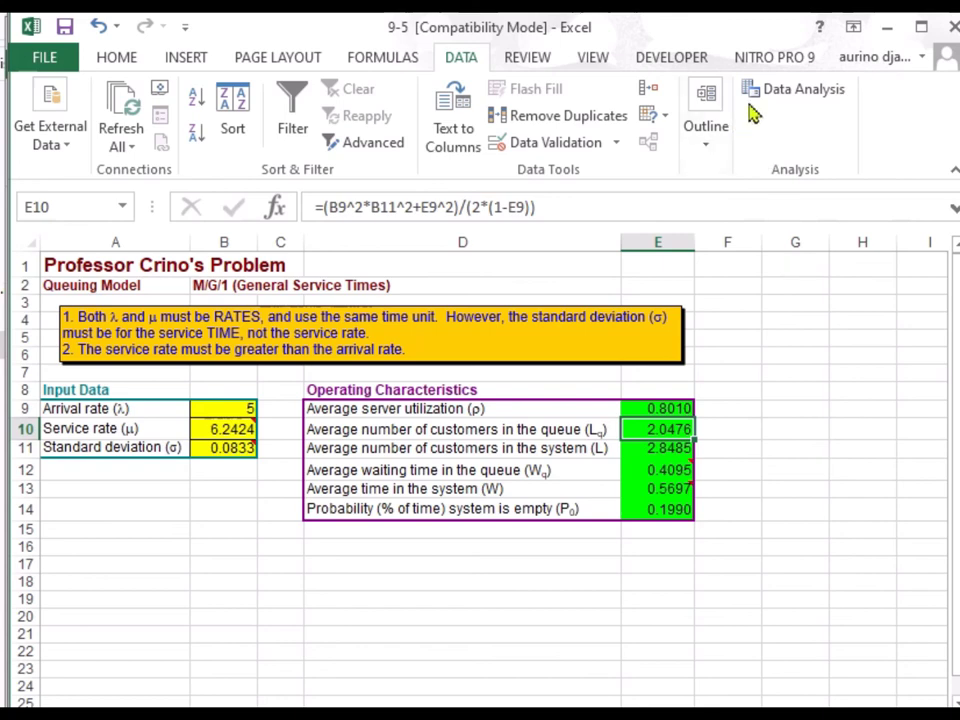
click(662, 122)
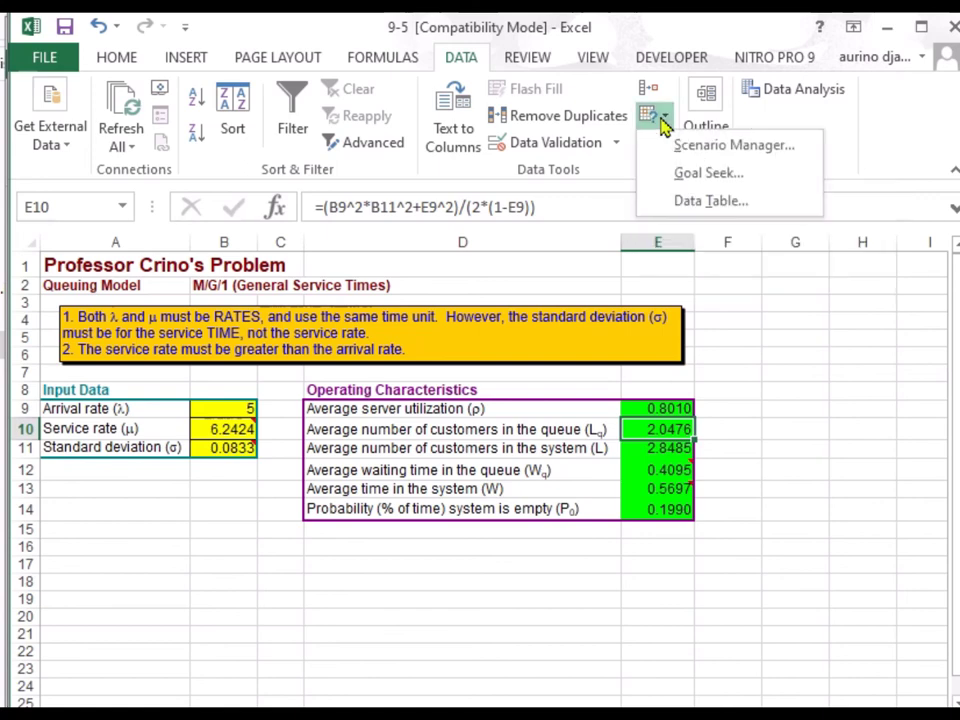
click(668, 172)
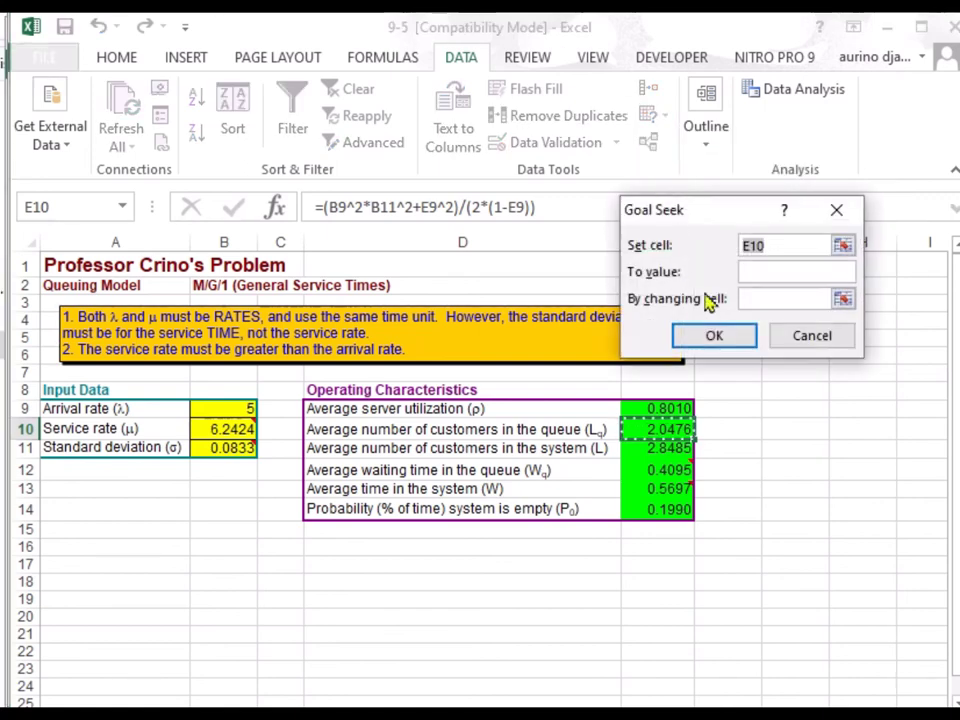
click(772, 272)
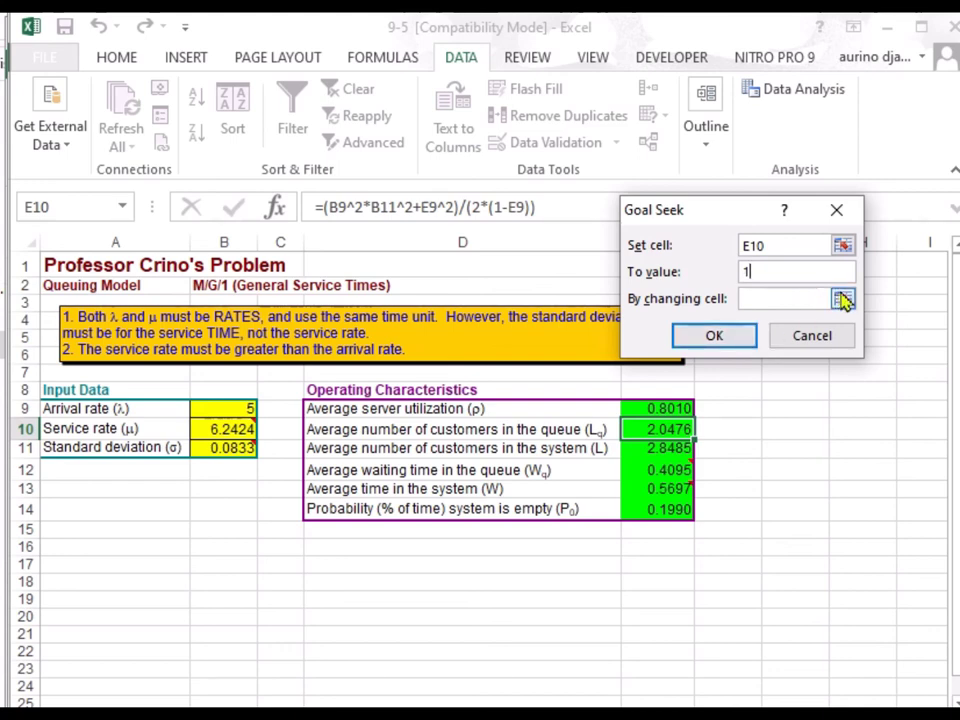
click(842, 300)
click(238, 429)
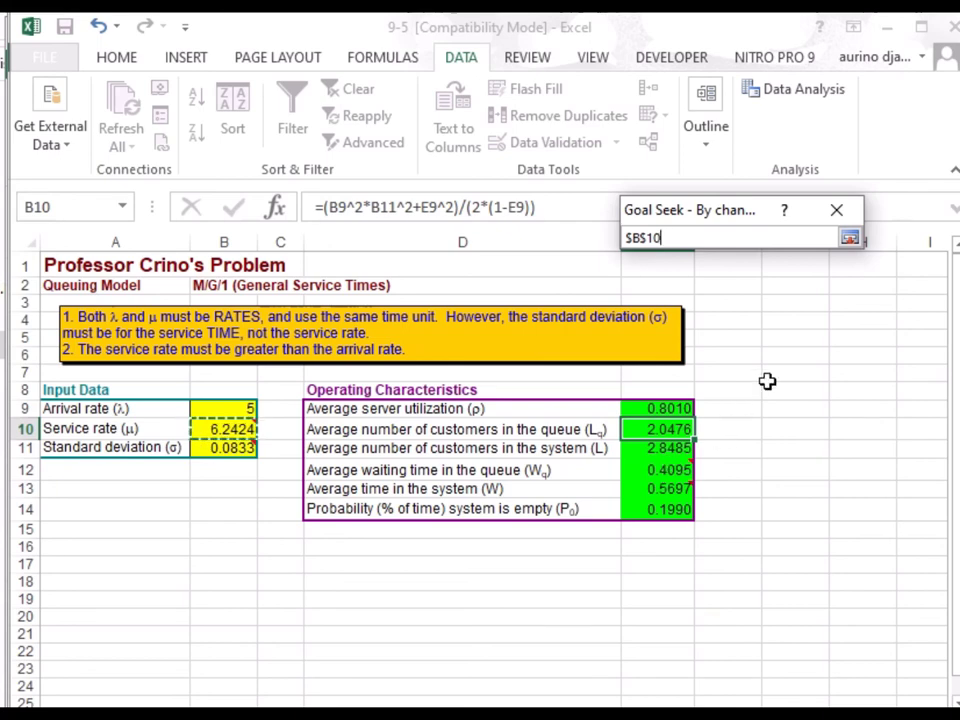
click(849, 238)
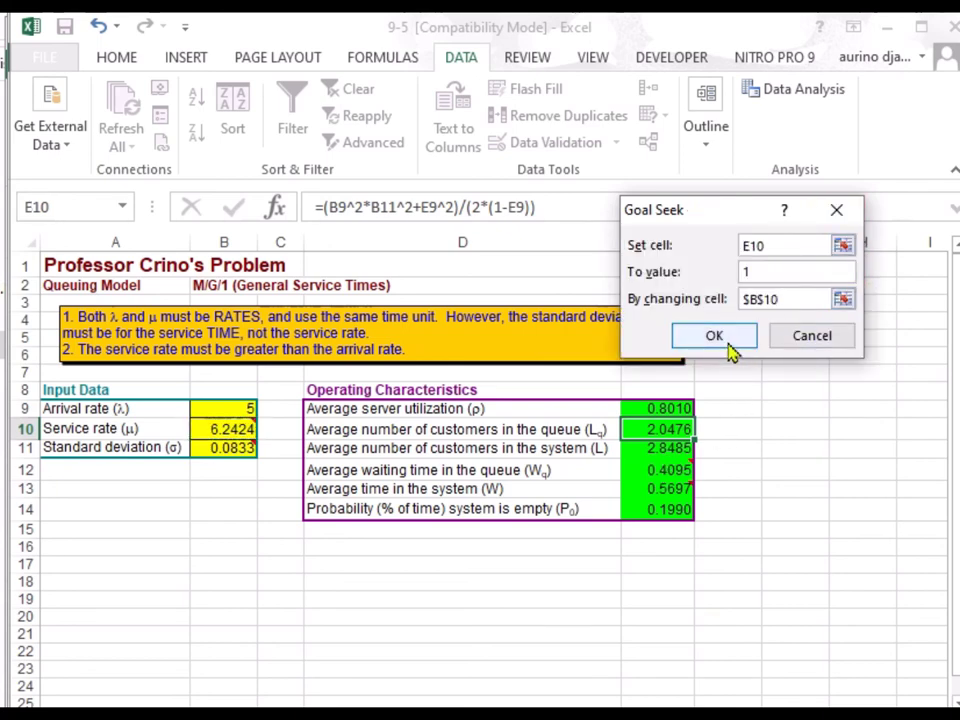
click(729, 349)
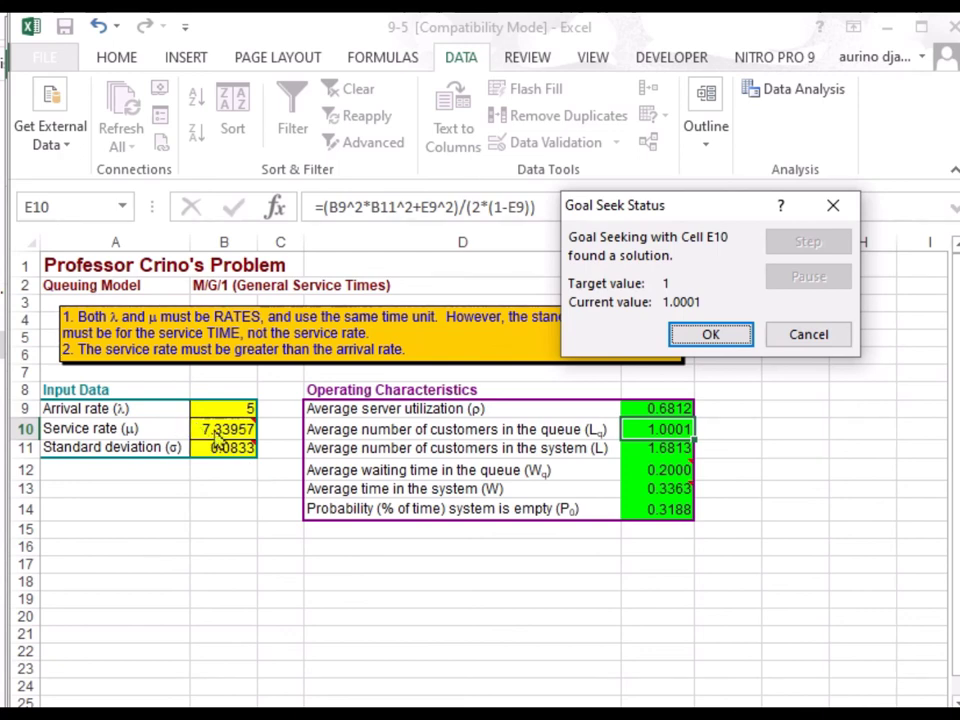
click(731, 340)
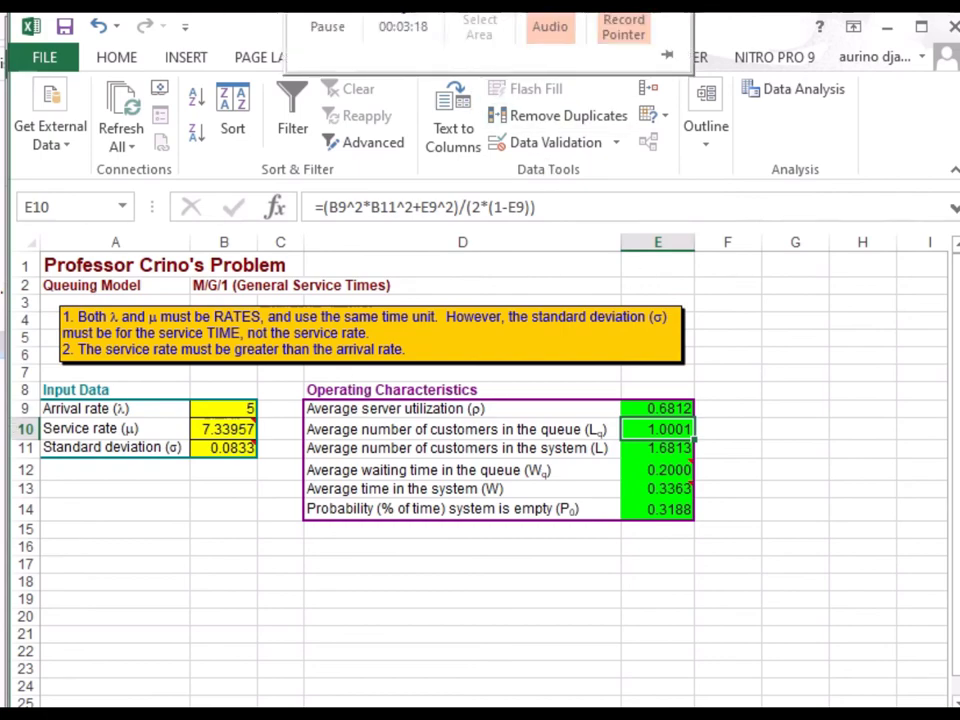
click(405, 24)
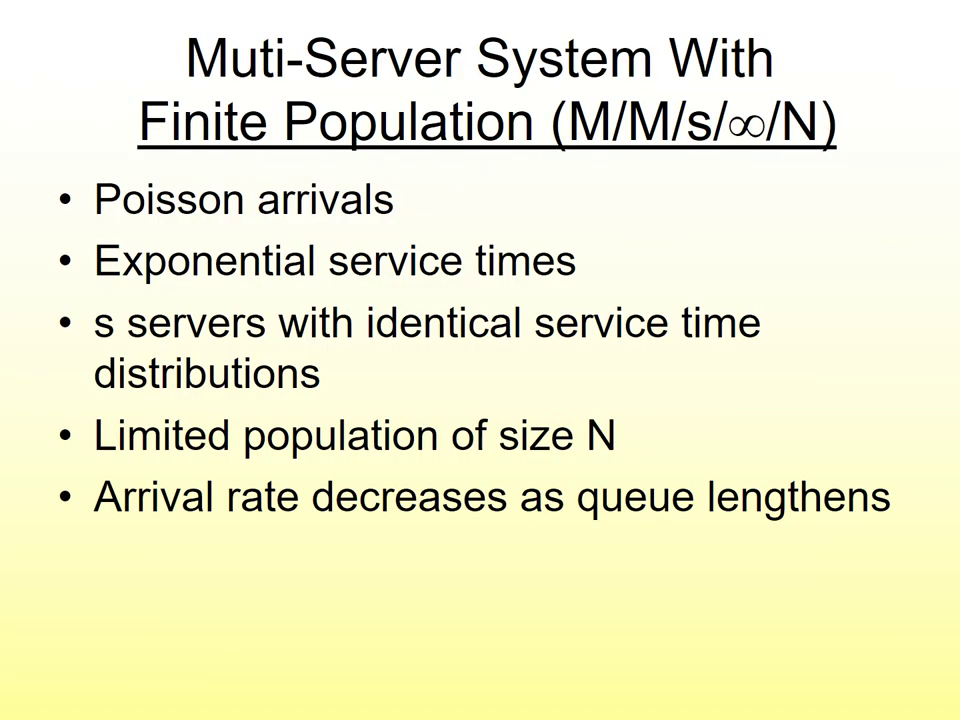